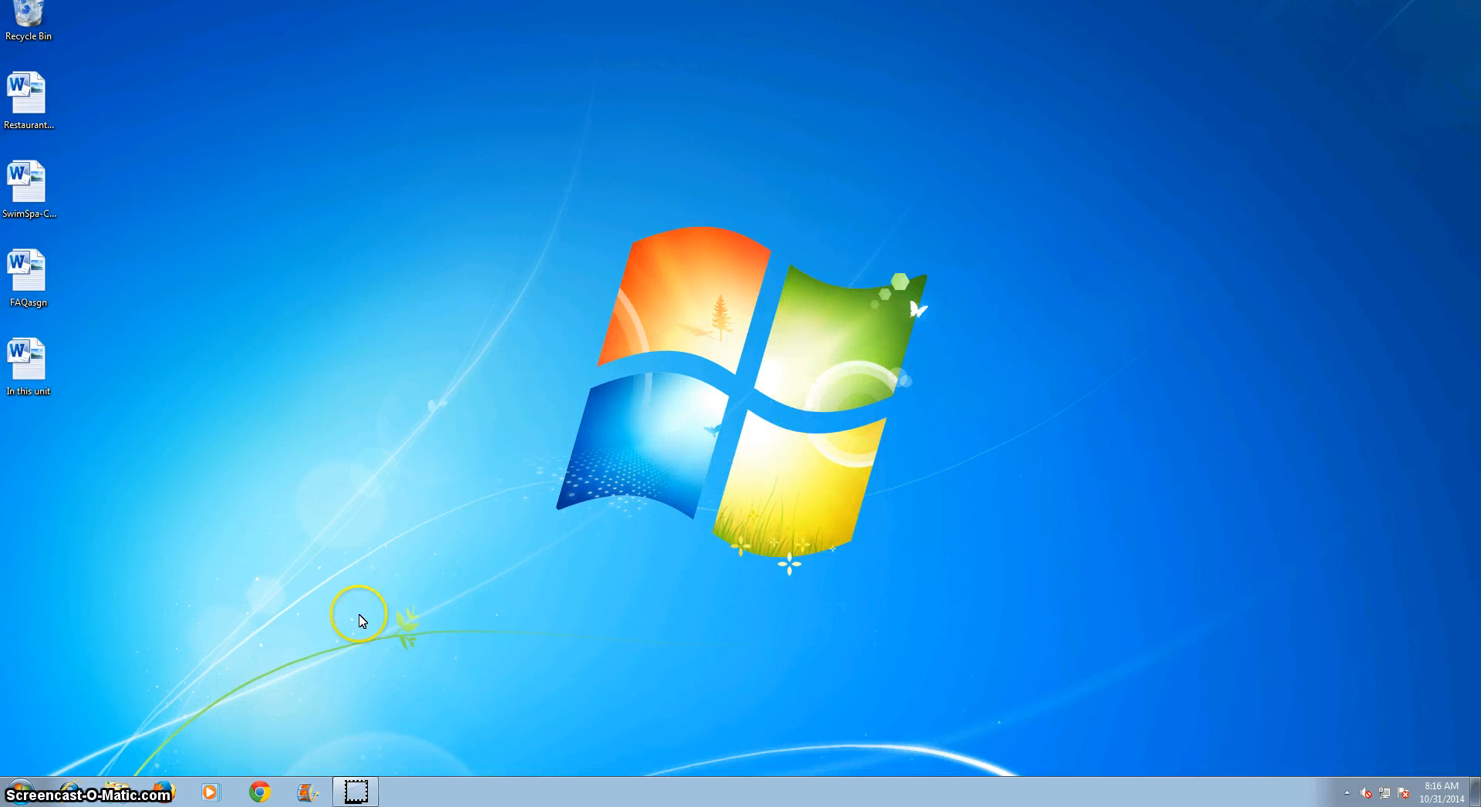
- Open Microsoft Word with a blank document and show its paragraph marks
left_click(15, 792)
left_click(58, 334)
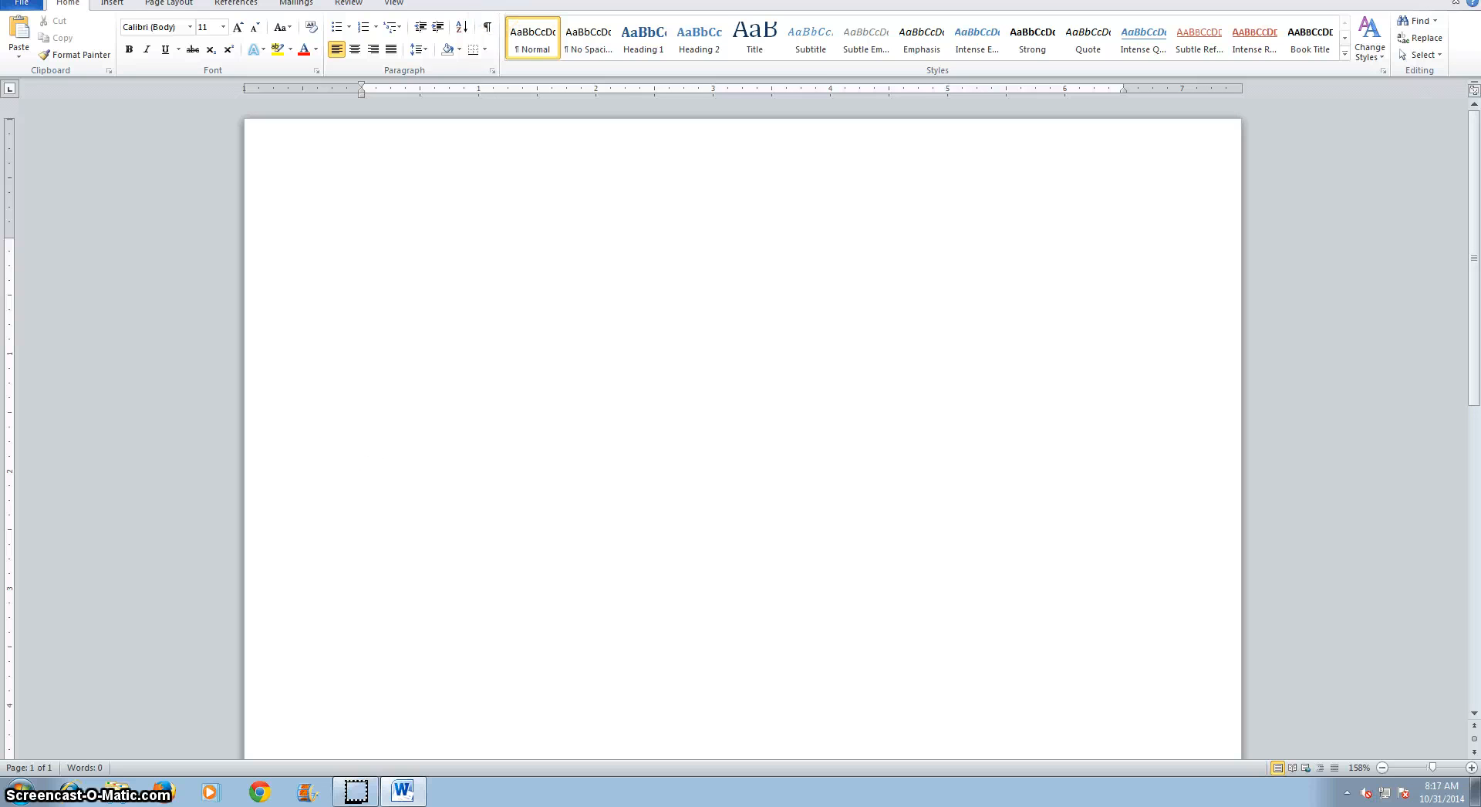
left_click(486, 28)
- Start the Step by Step Mail Merge Wizard with Letters as the document type and advance to the starting document choice
left_click(293, 6)
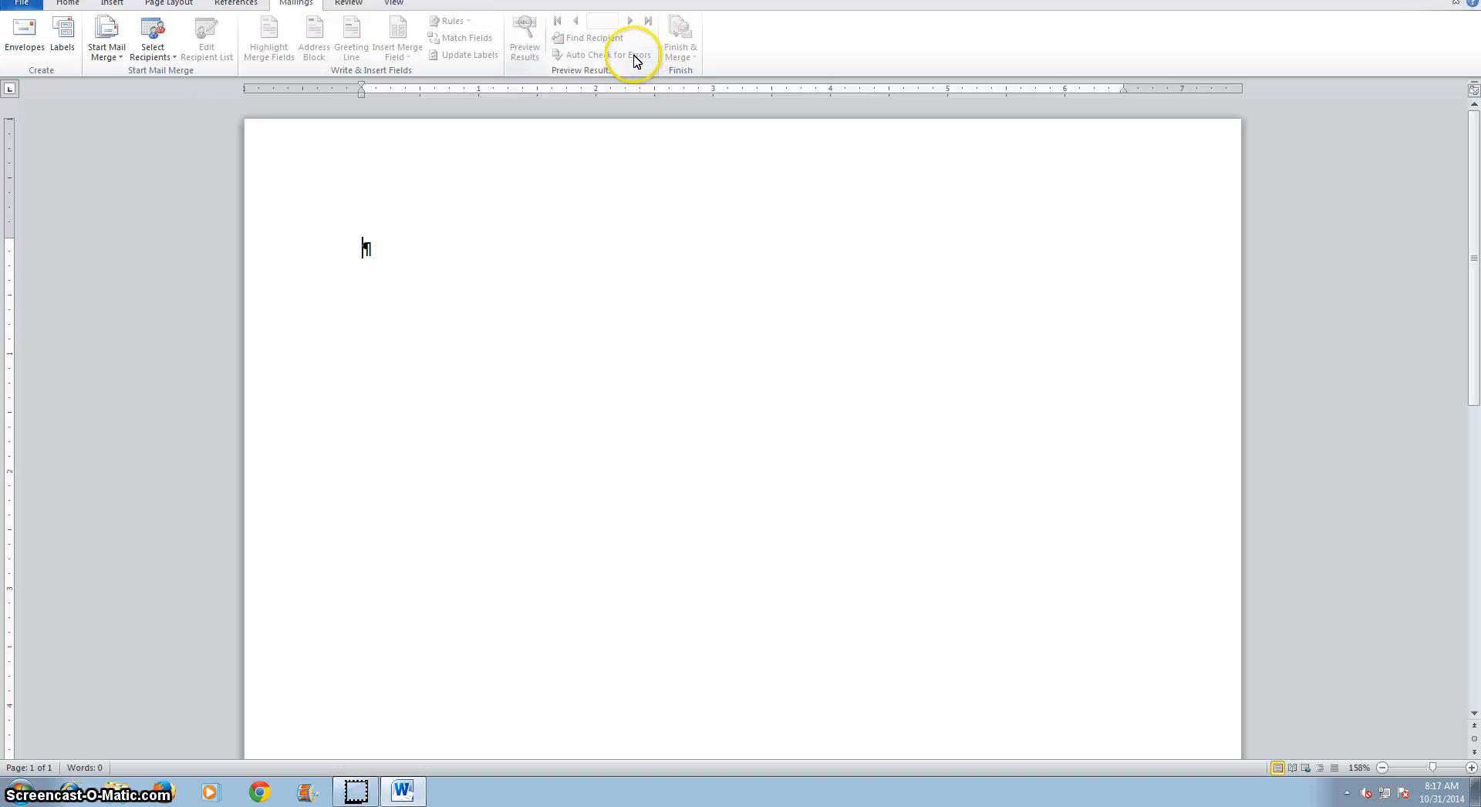
left_click(117, 54)
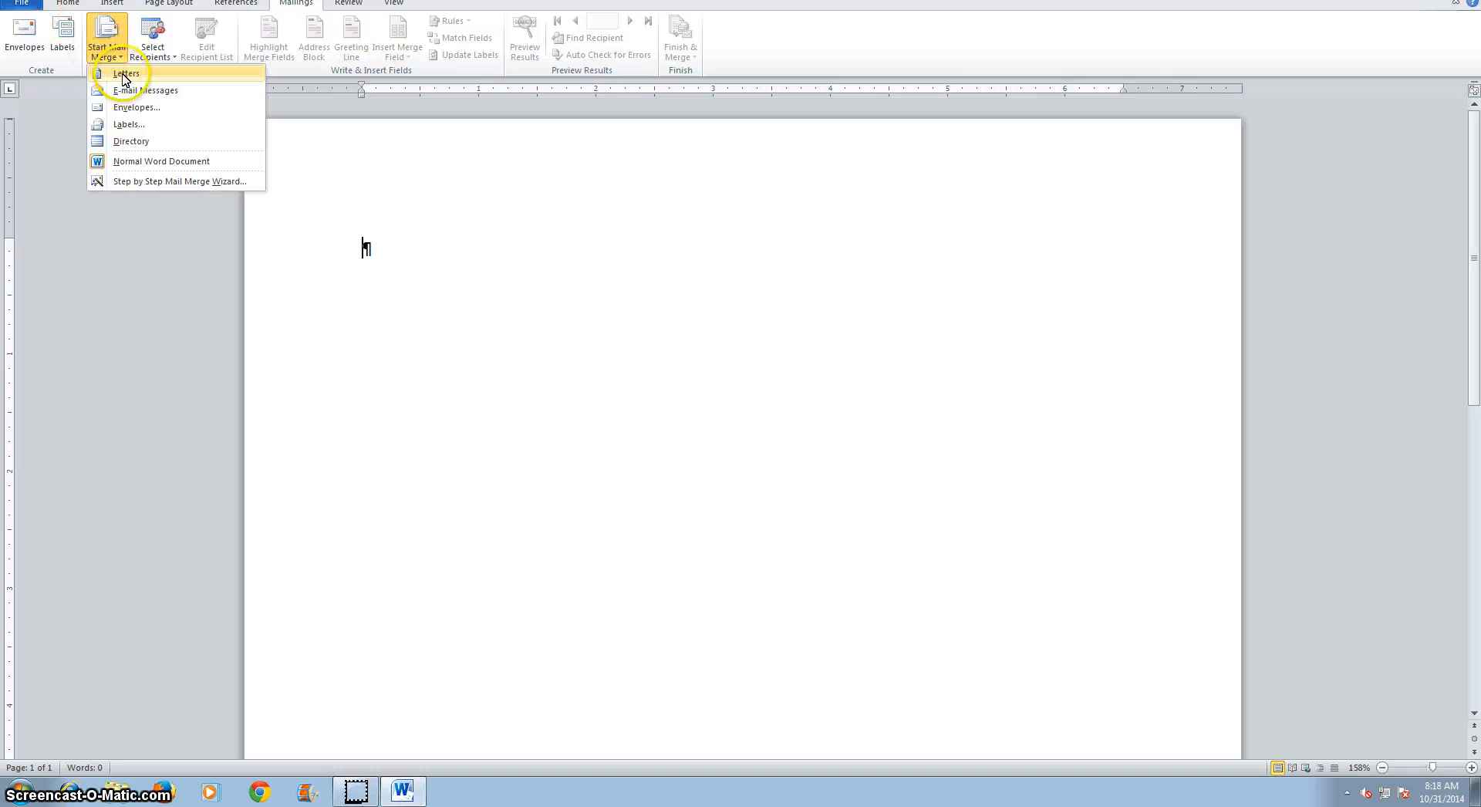
left_click(124, 75)
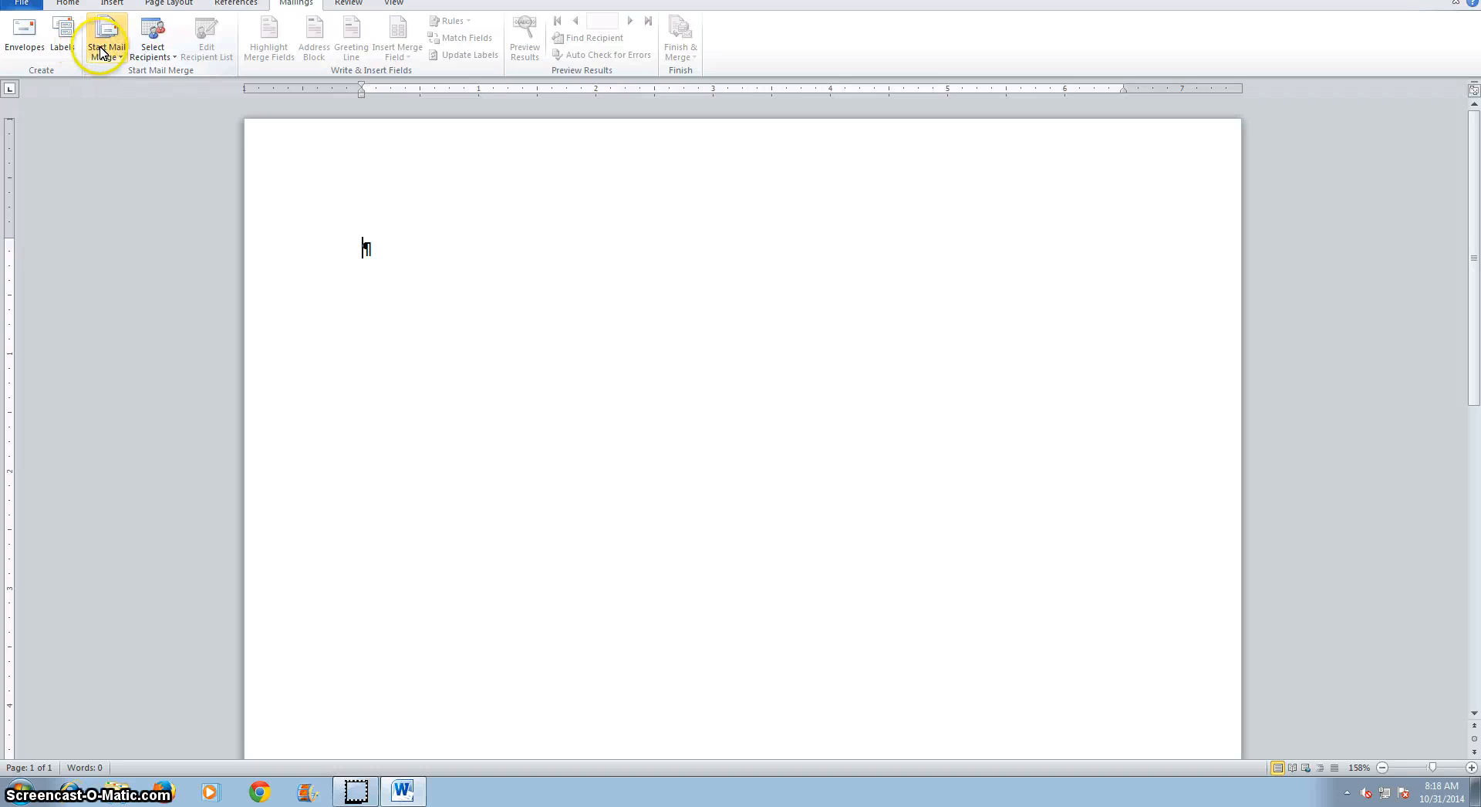
left_click(107, 40)
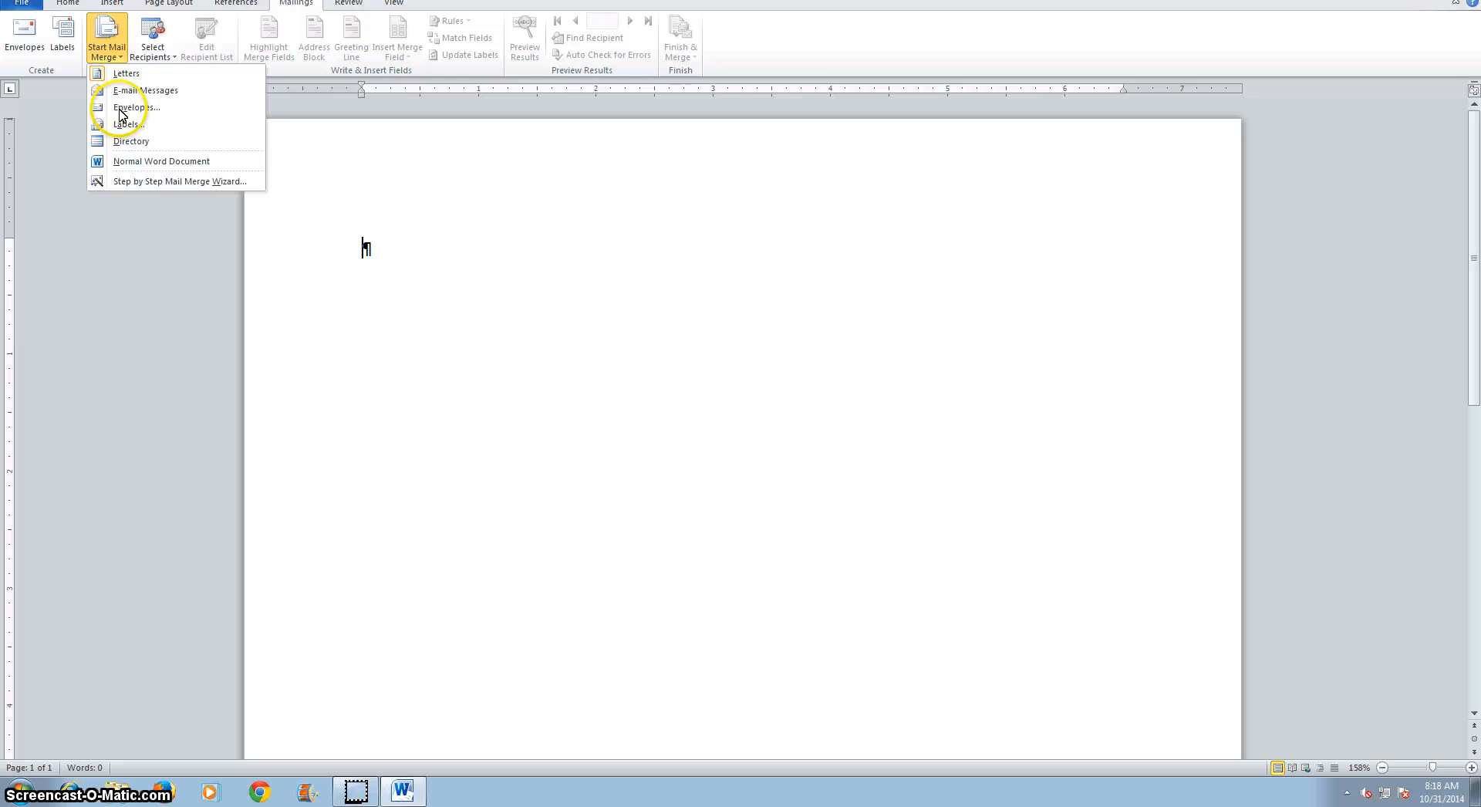
left_click(147, 183)
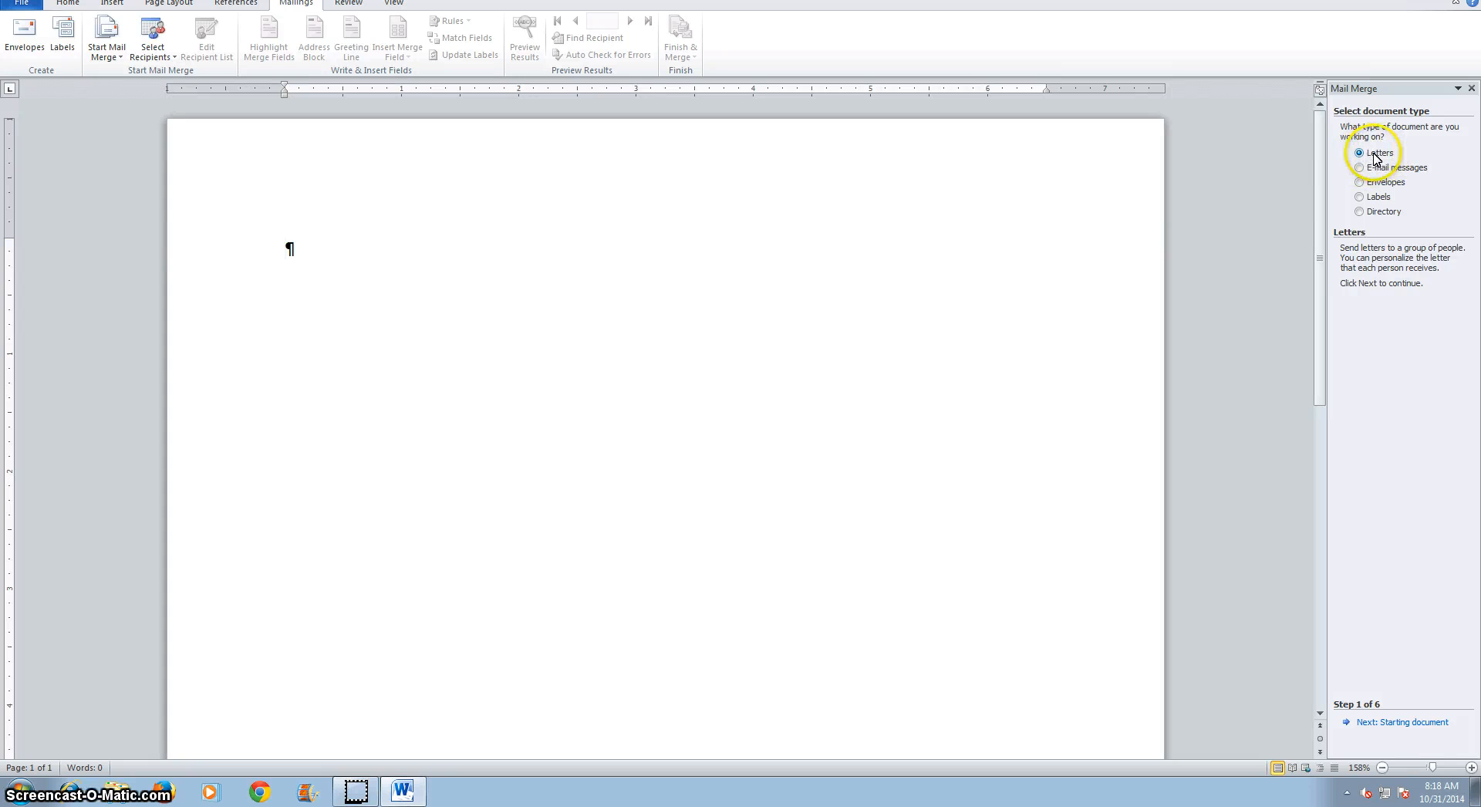
left_click(1374, 723)
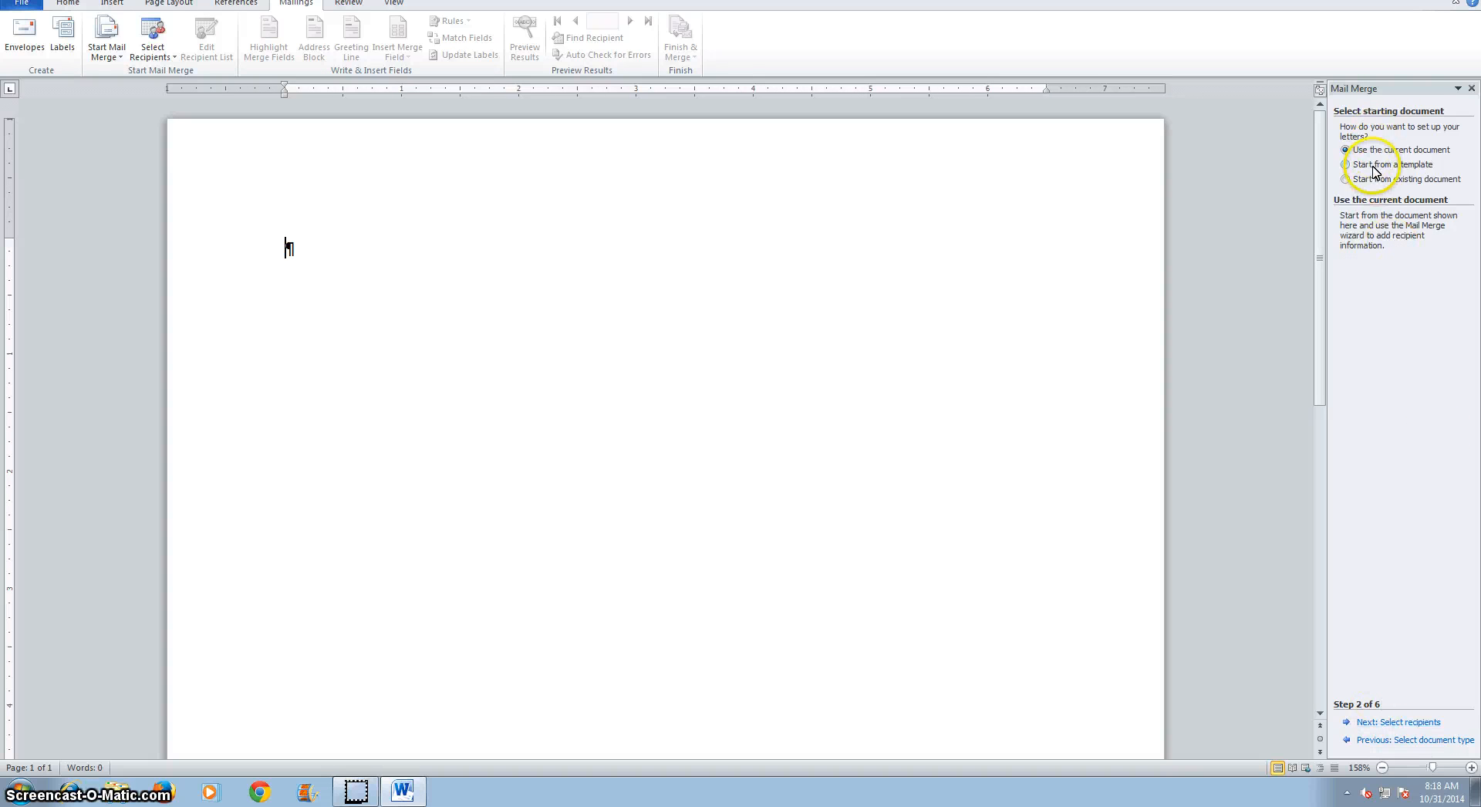
- Start the form letter from the Equity Merge Letter template as a new document and close the Mail Merge wizard
left_click(1345, 166)
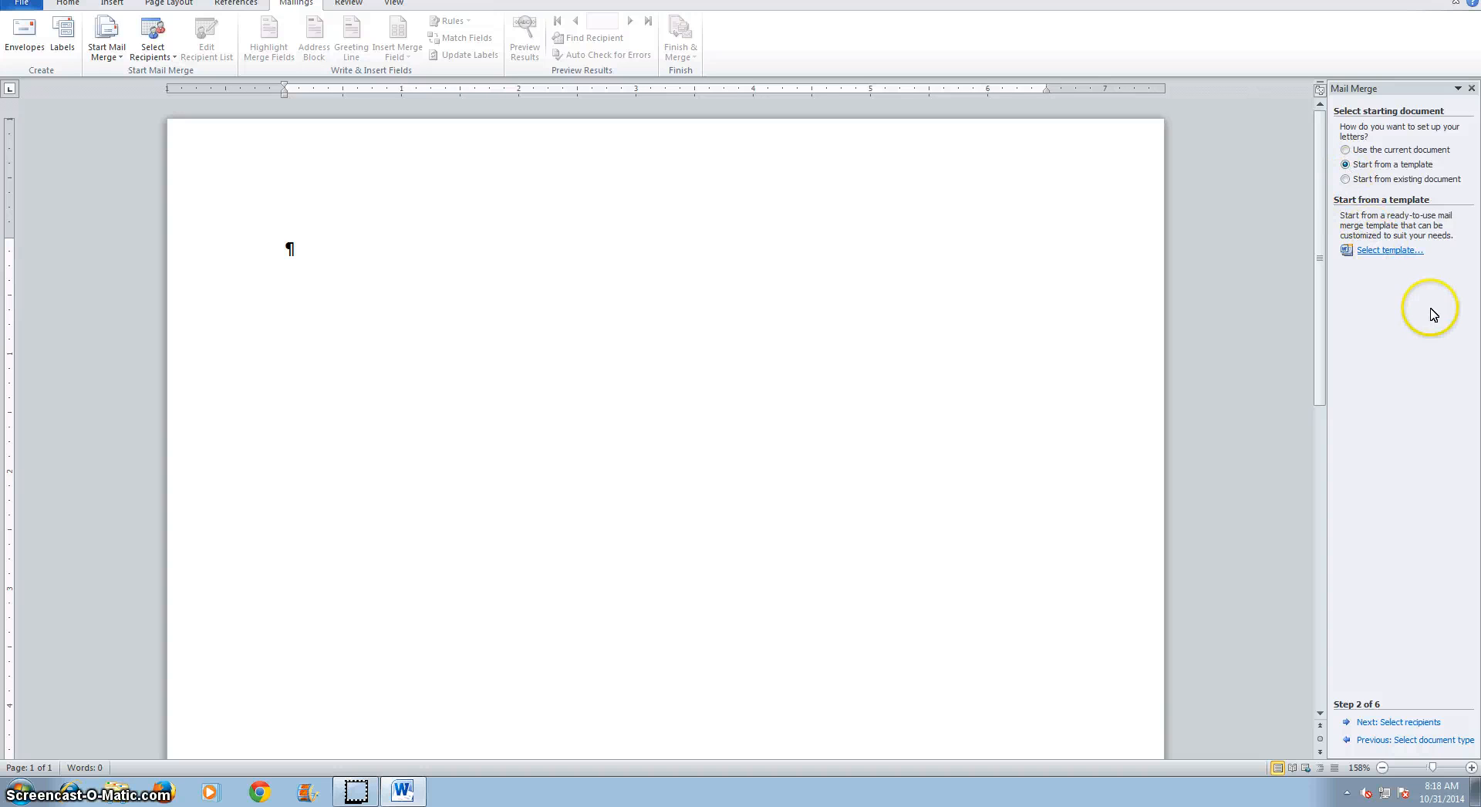
left_click(1381, 251)
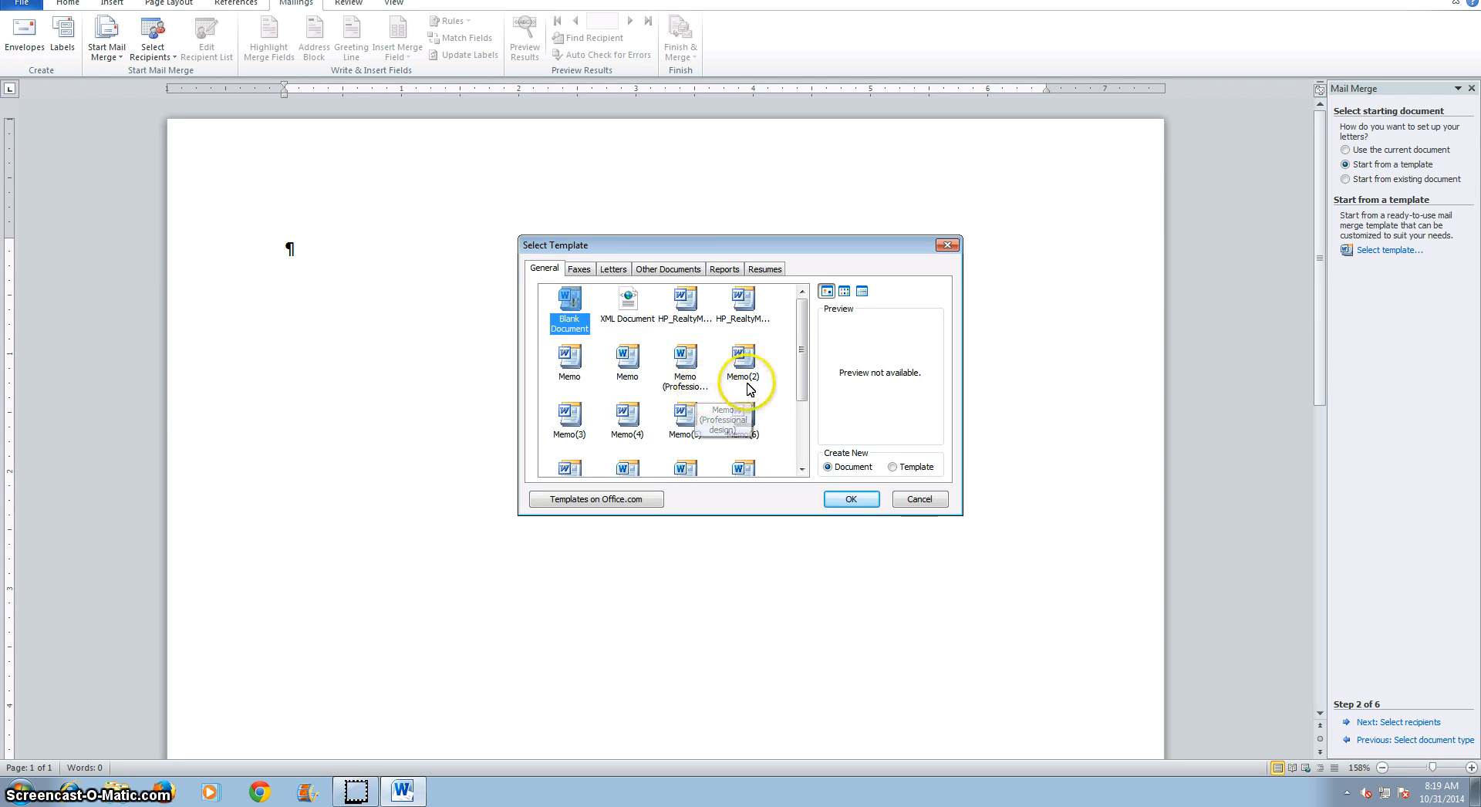
mouse_move(802, 339)
left_mouse_down()
mouse_move(791, 414)
mouse_move(792, 320)
left_mouse_up()
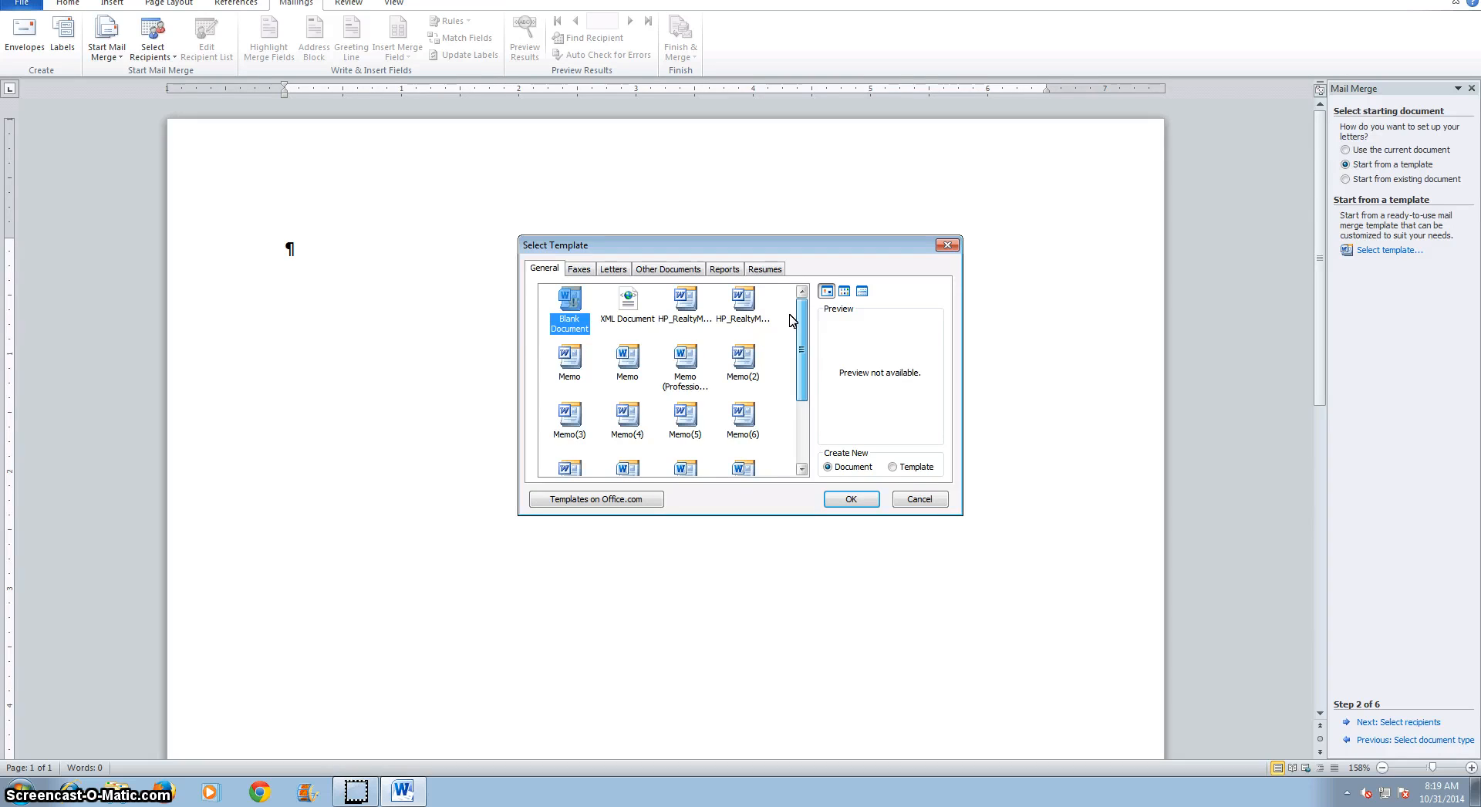
left_click(613, 268)
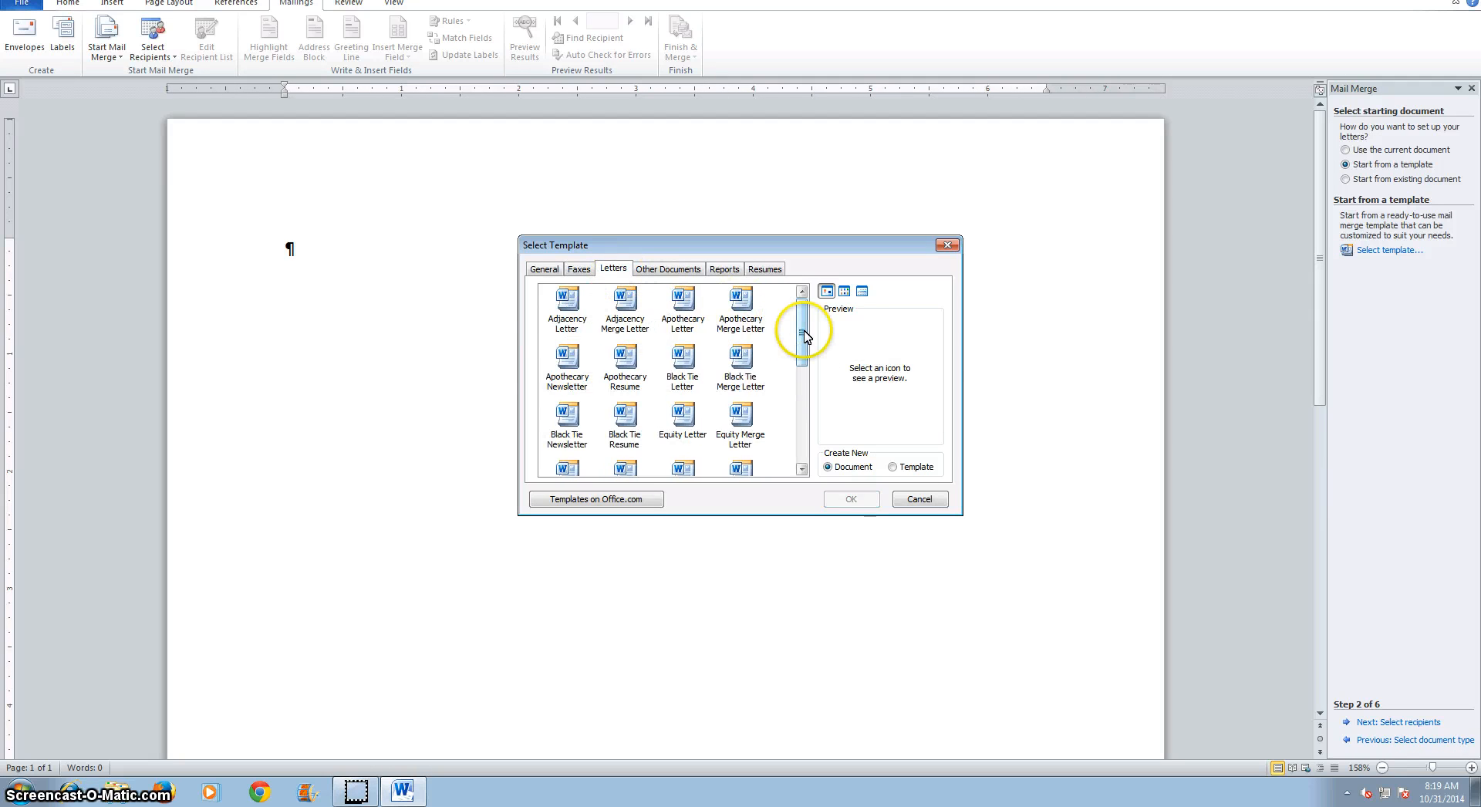
left_click_drag(802, 331, 800, 361)
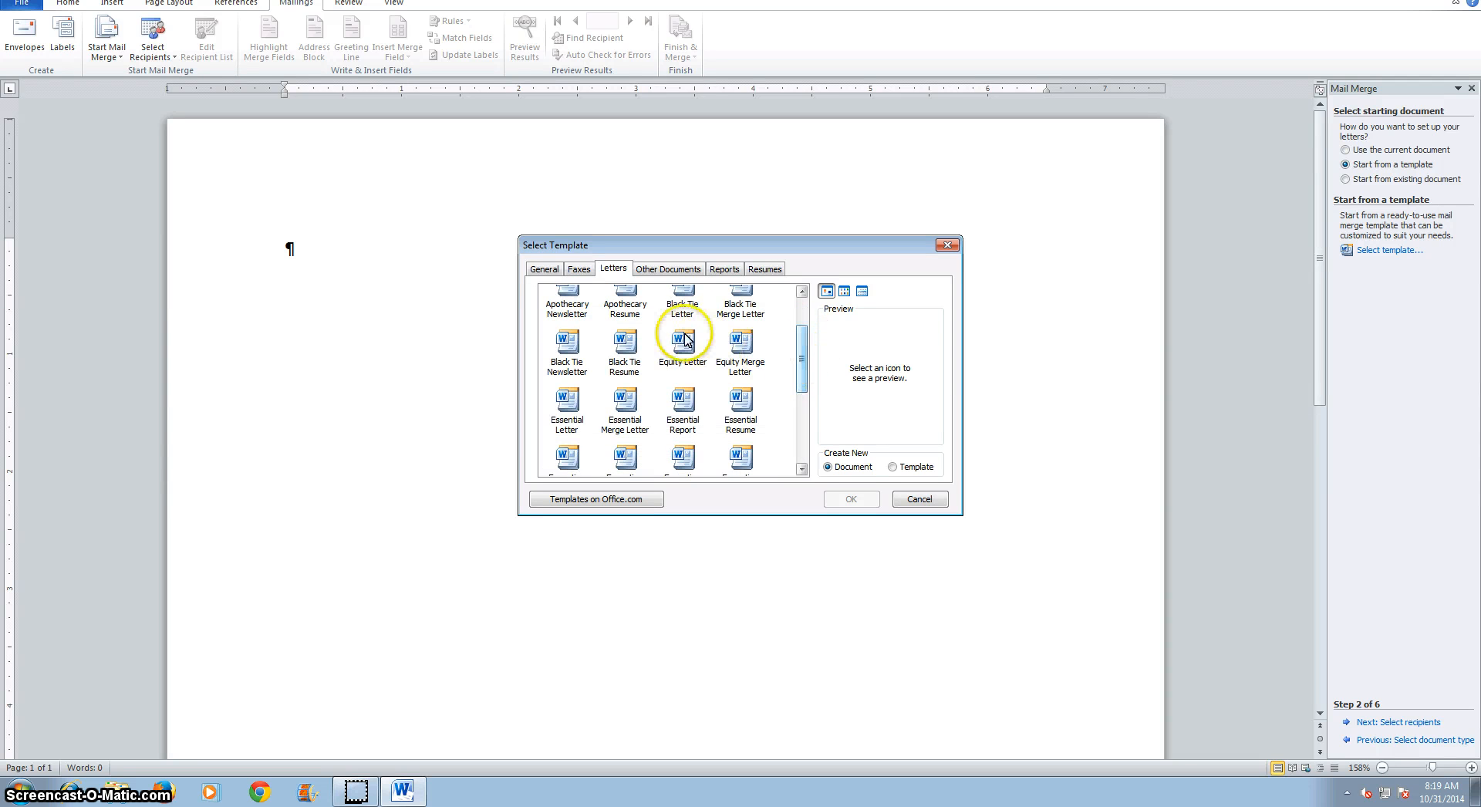
left_click(744, 348)
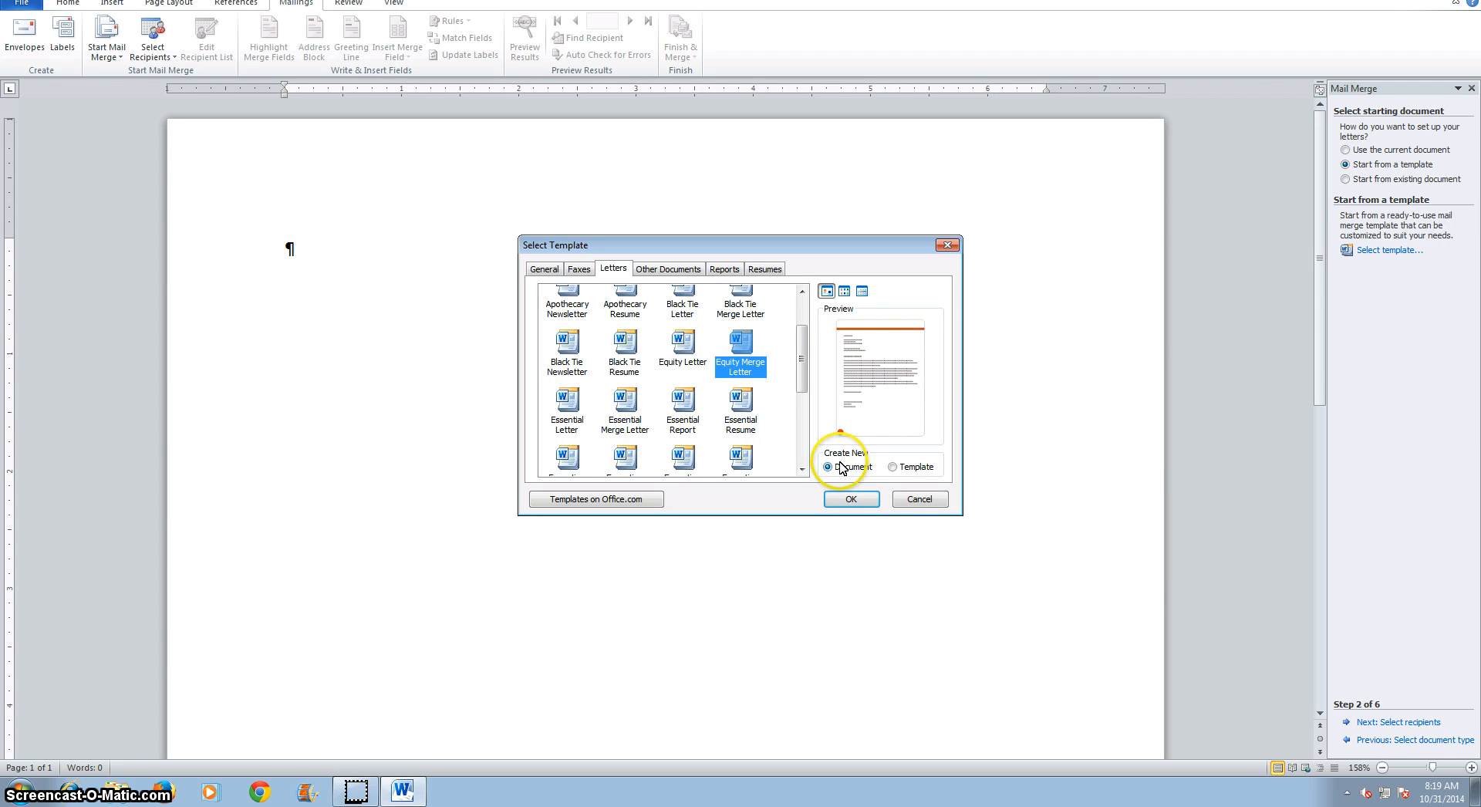
left_click(848, 500)
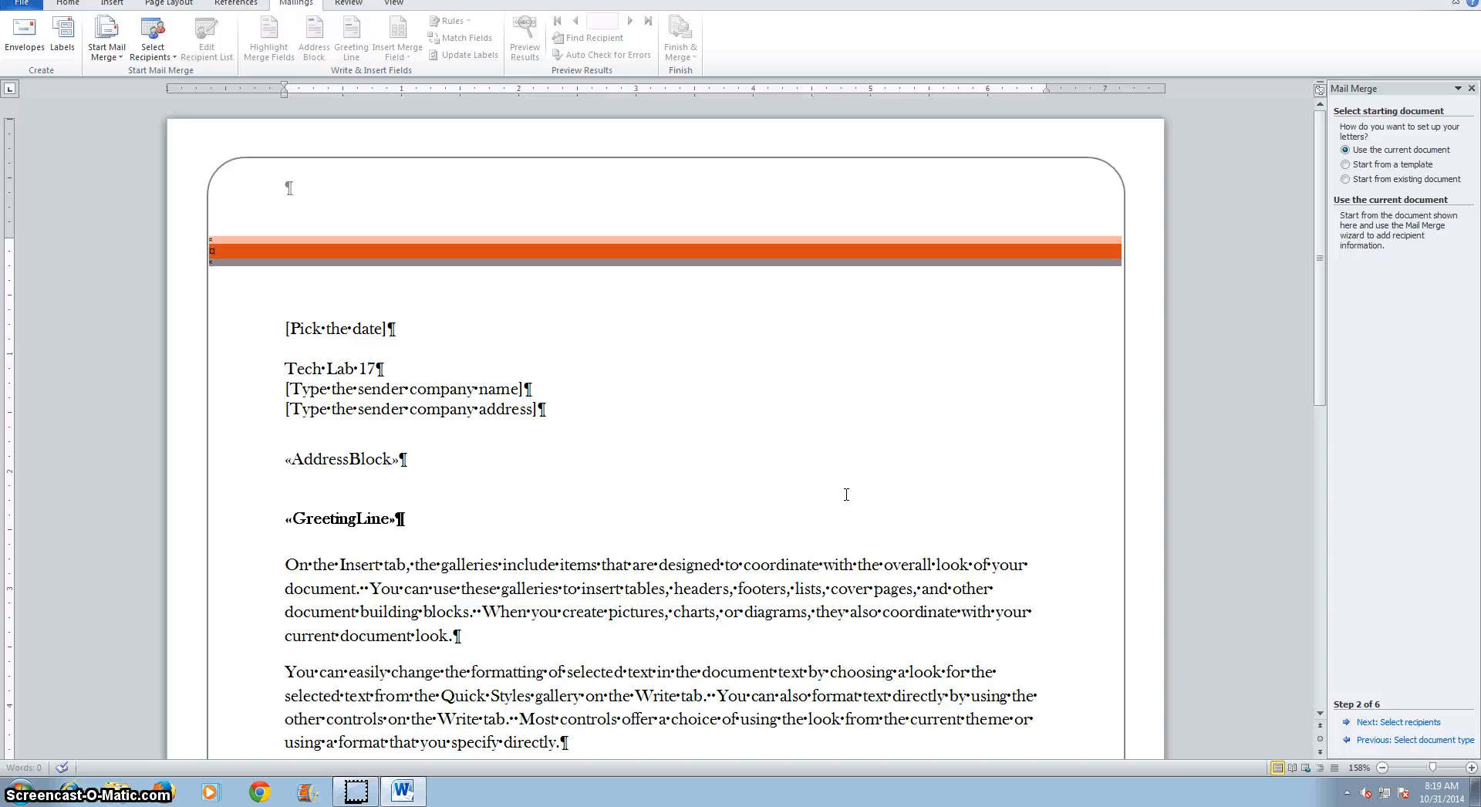
left_click(845, 503)
left_click(1471, 89)
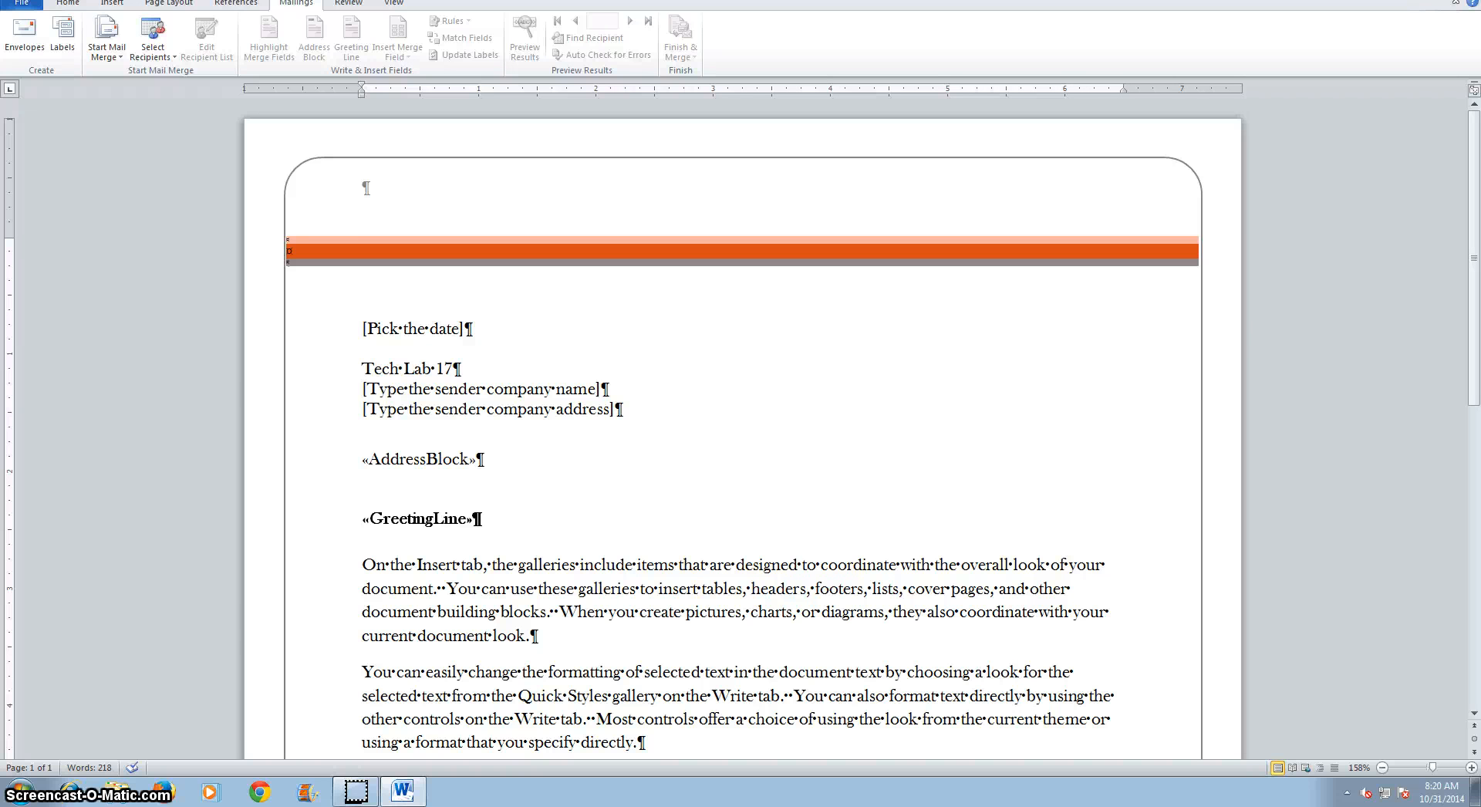
- Begin saving the letter as a new file in Documents > VideoDemos > Chapter 5, with folder contents shown as a list
left_click(27, 11)
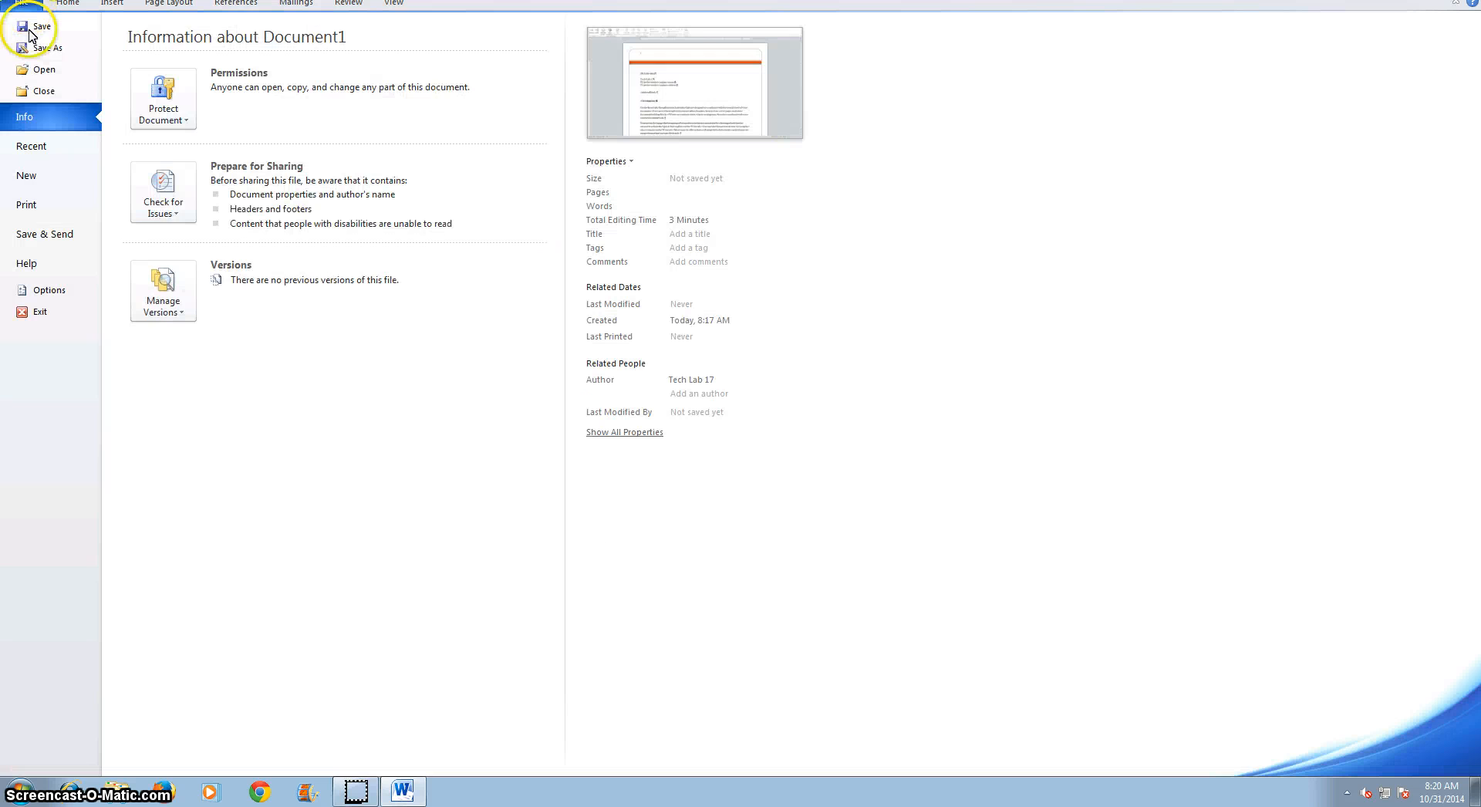
left_click(45, 50)
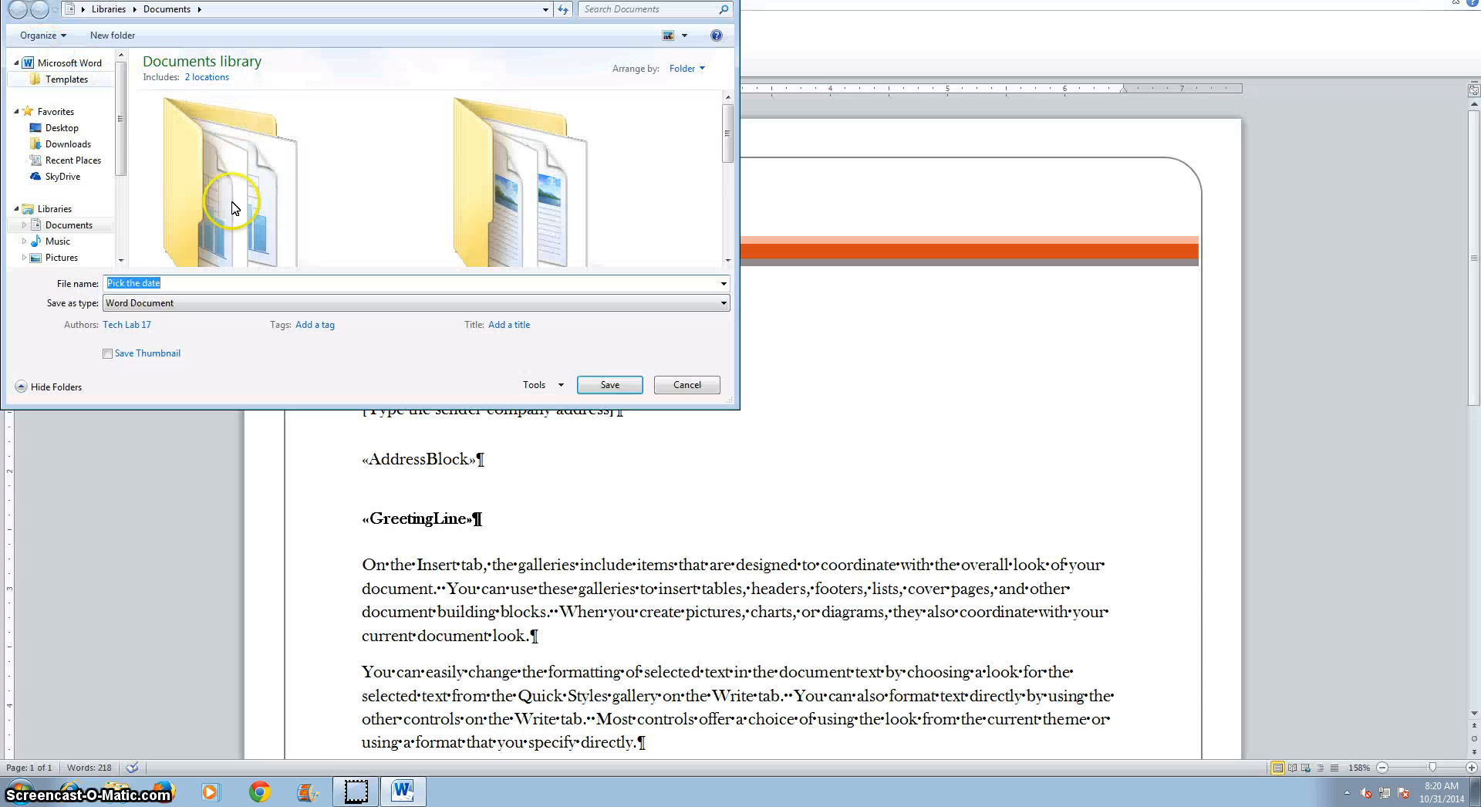
left_click(60, 215)
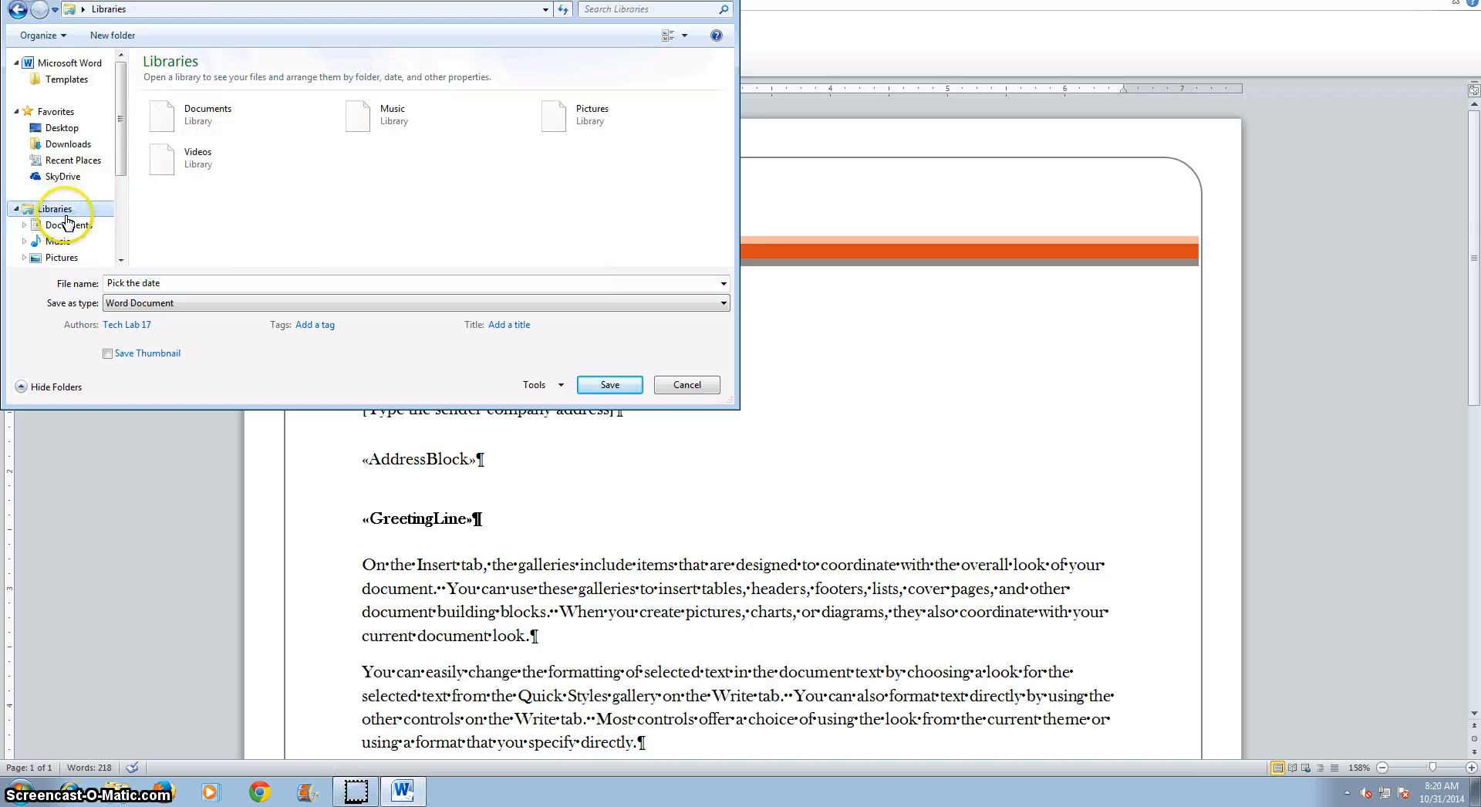
left_click(106, 225)
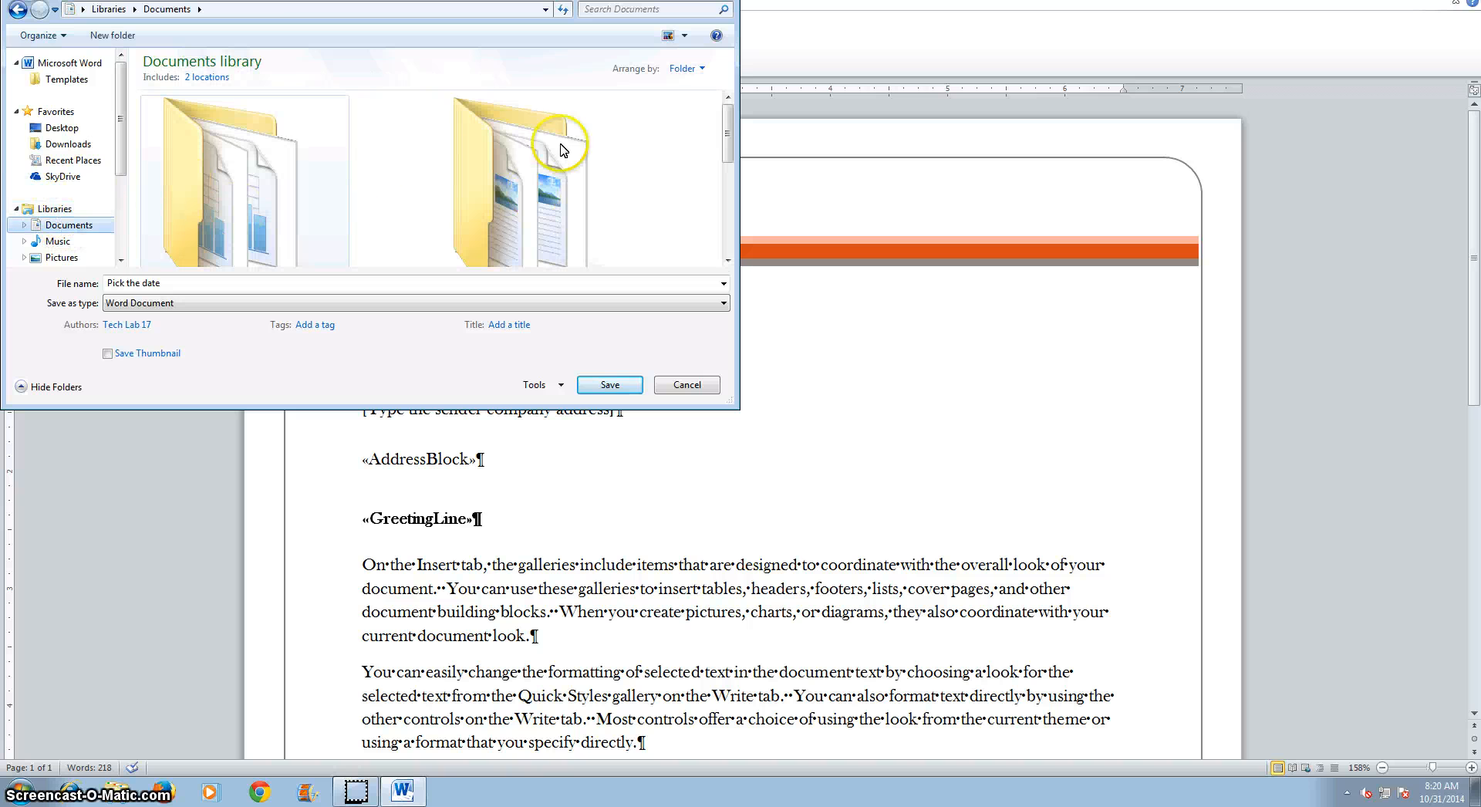
left_click(684, 37)
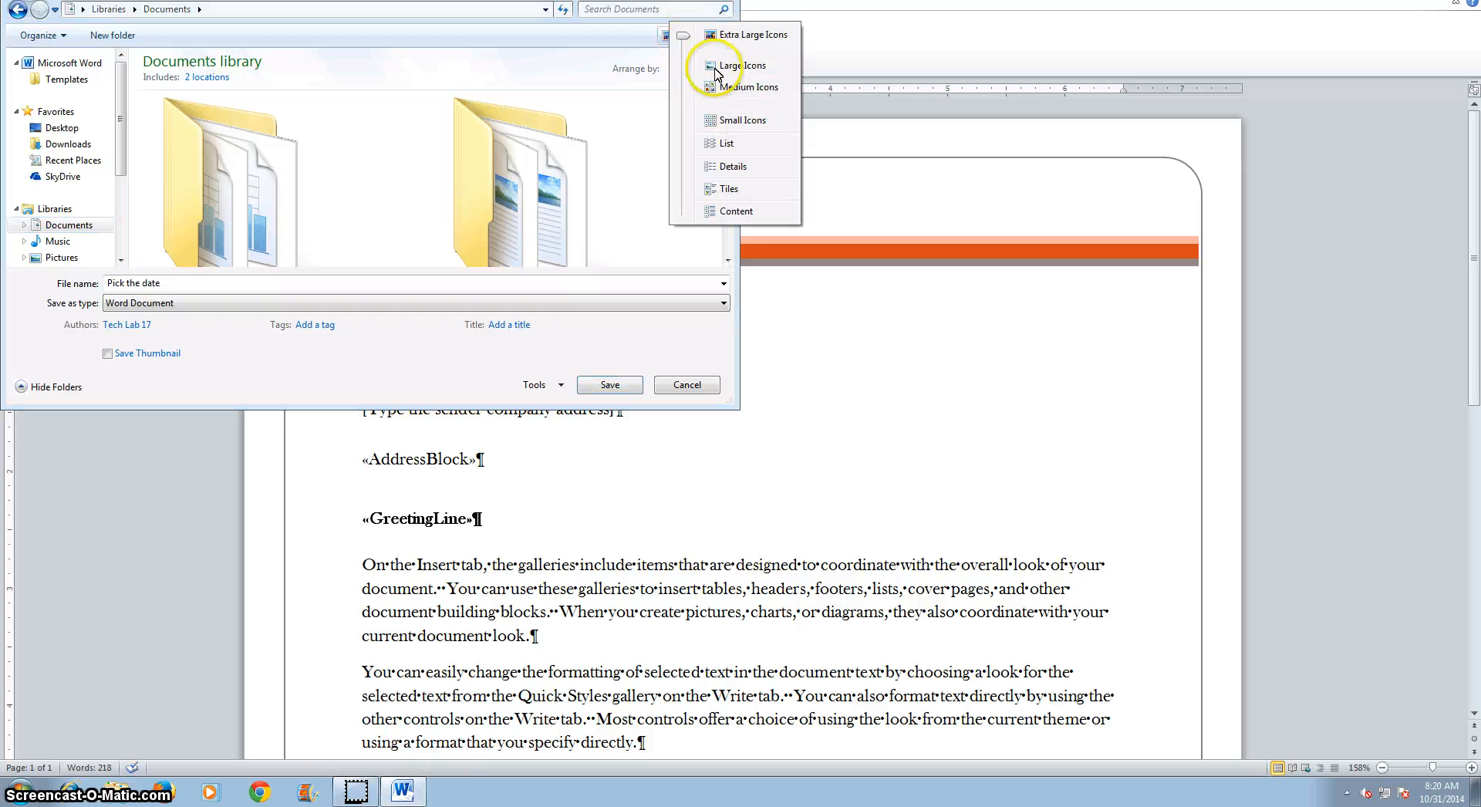
left_click(702, 143)
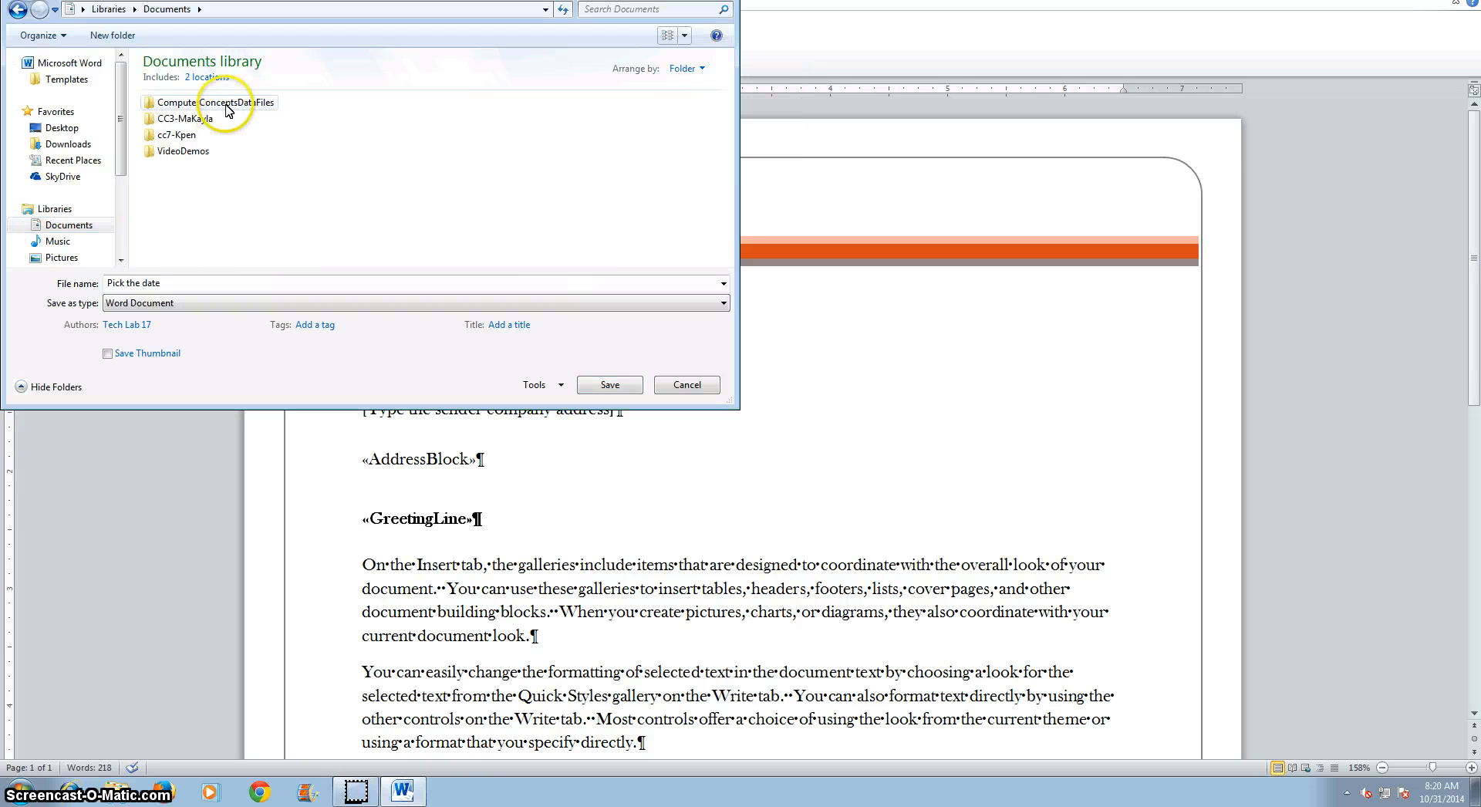
double_click(183, 151)
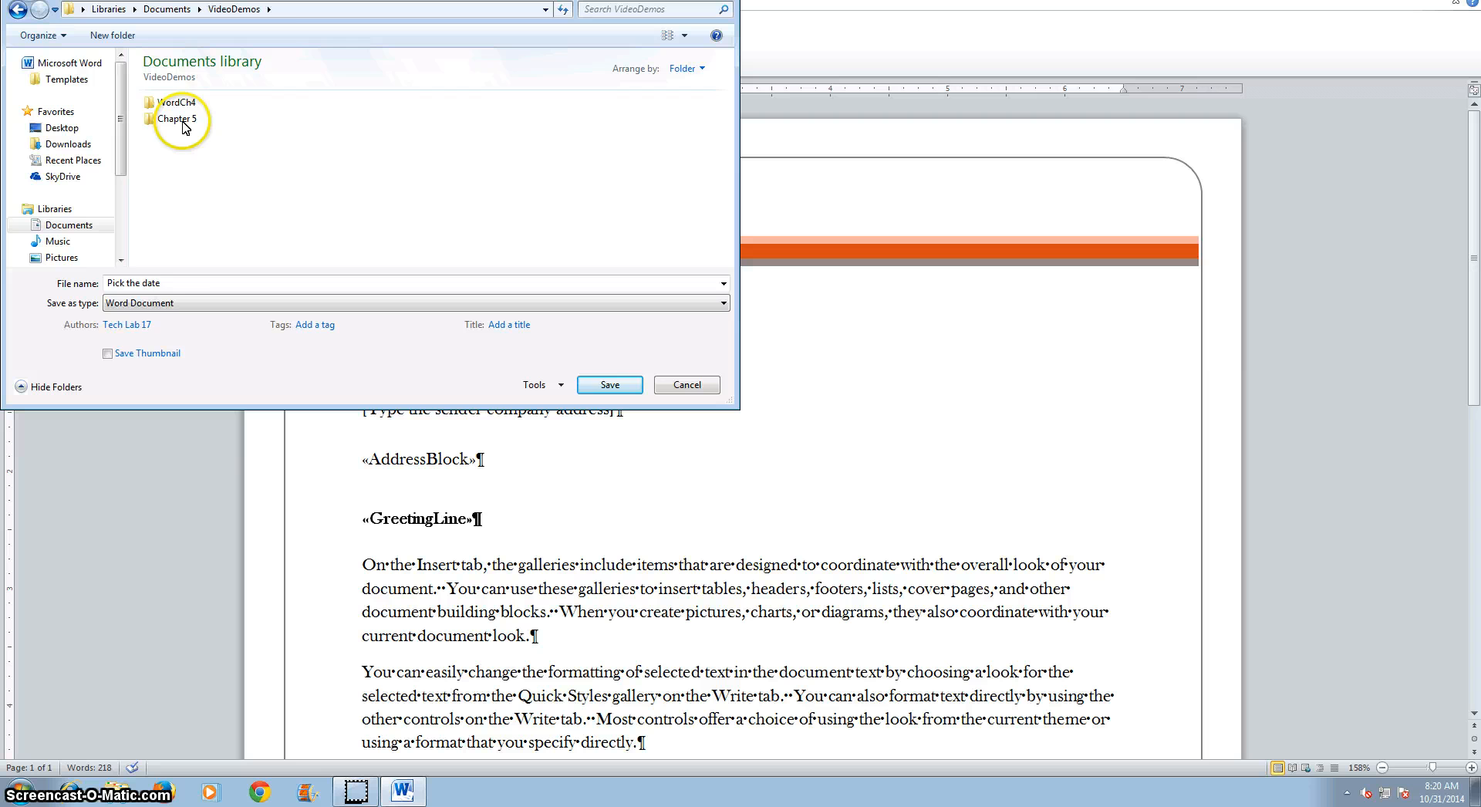
double_click(171, 120)
- Save the letter as a Word document under a file name starting with "Equity Form"
left_click_drag(190, 287, 19, 282)
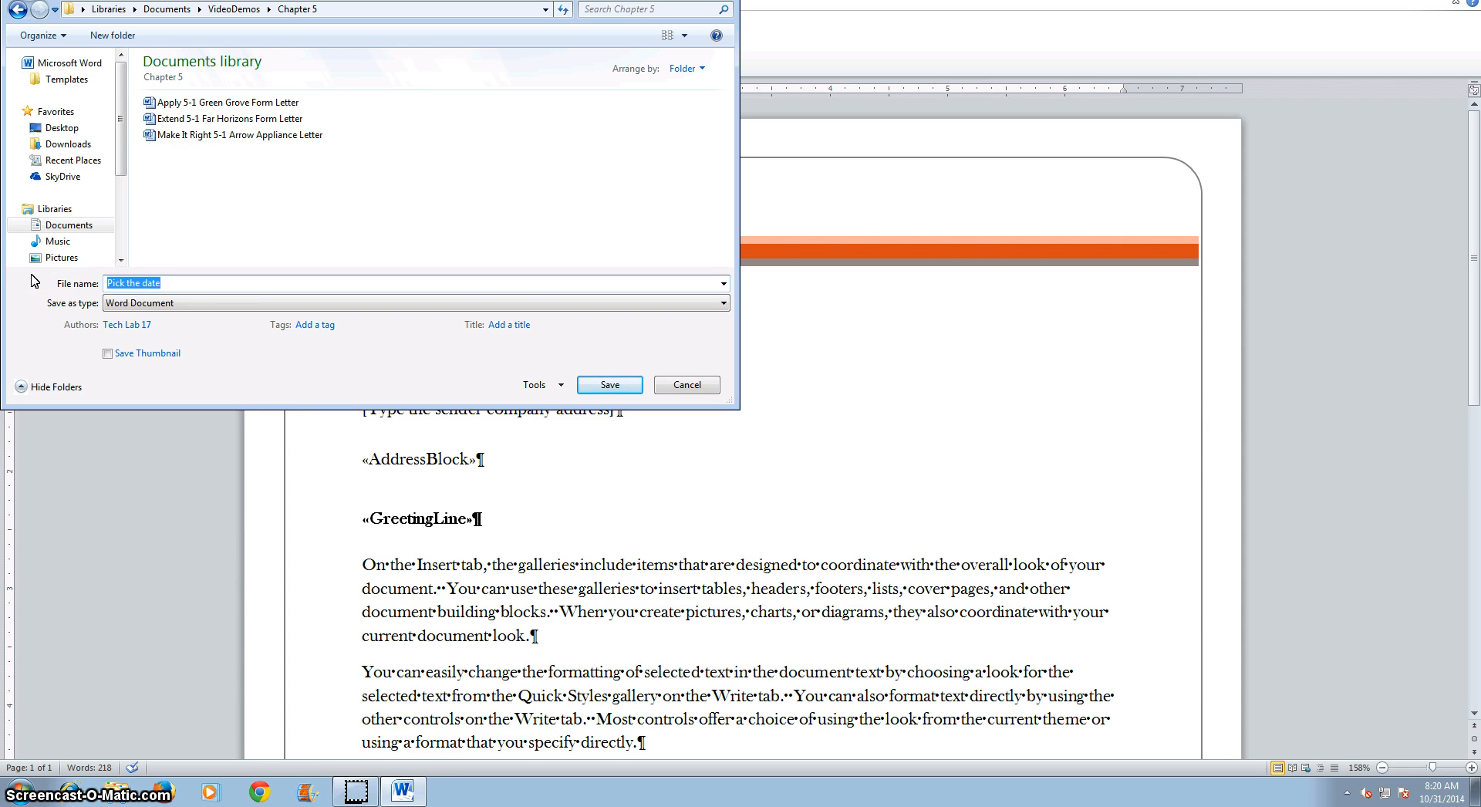
type("Equity")
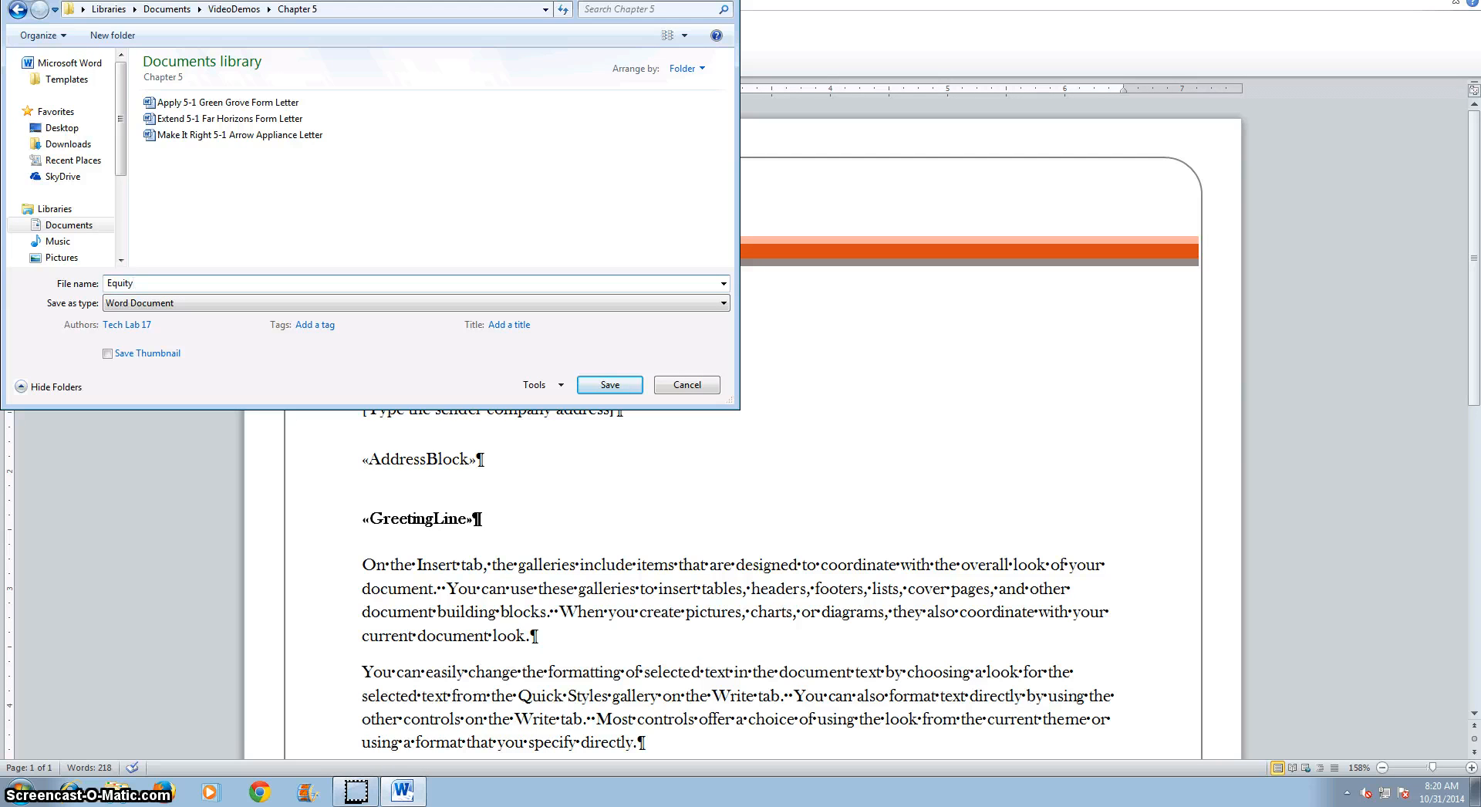
type("Form-youn")
left_click(609, 384)
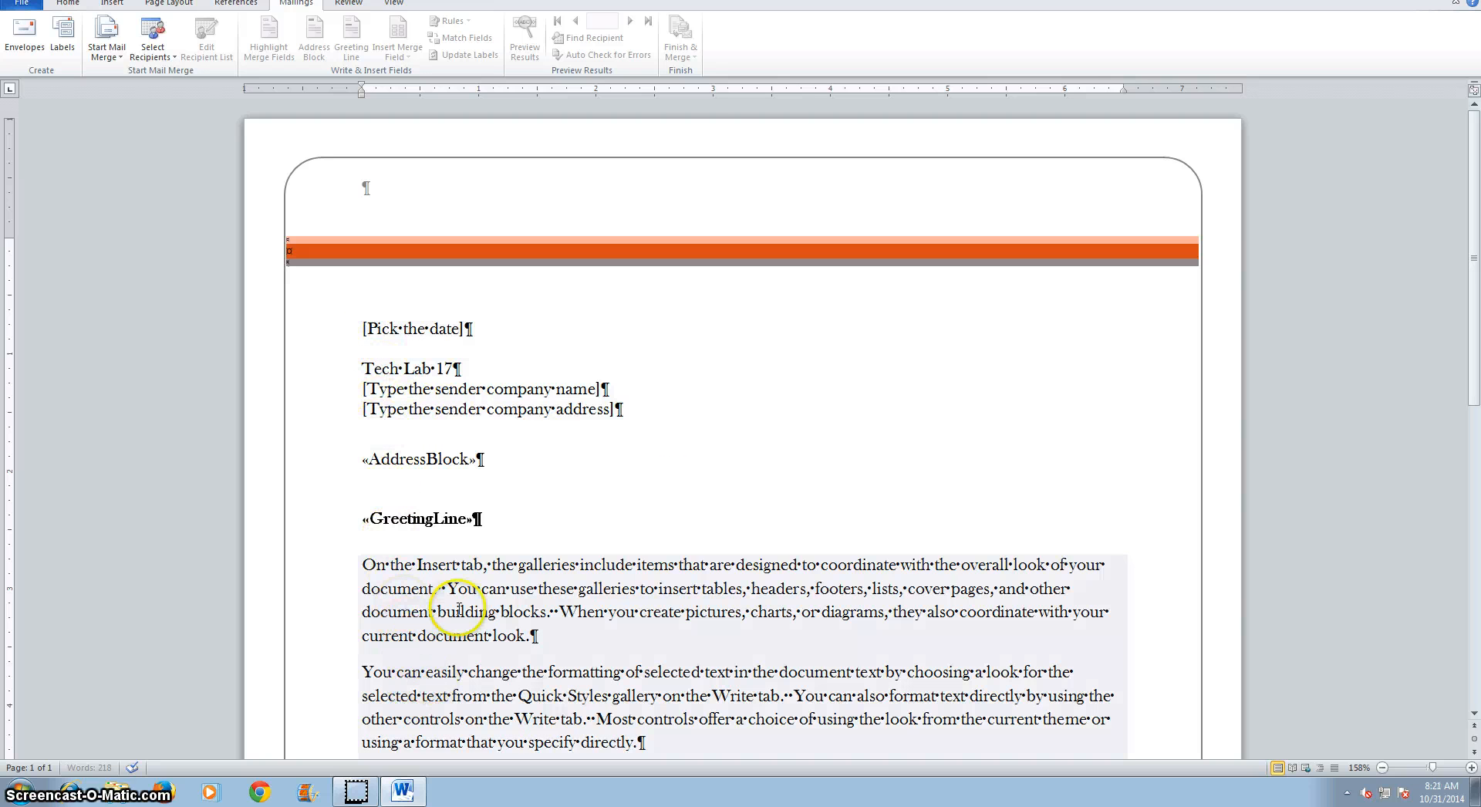
- Examine the letter's date, sender, AddressBlock and GreetingLine fields, its body text, and the closing and signature placeholders
left_click(406, 329)
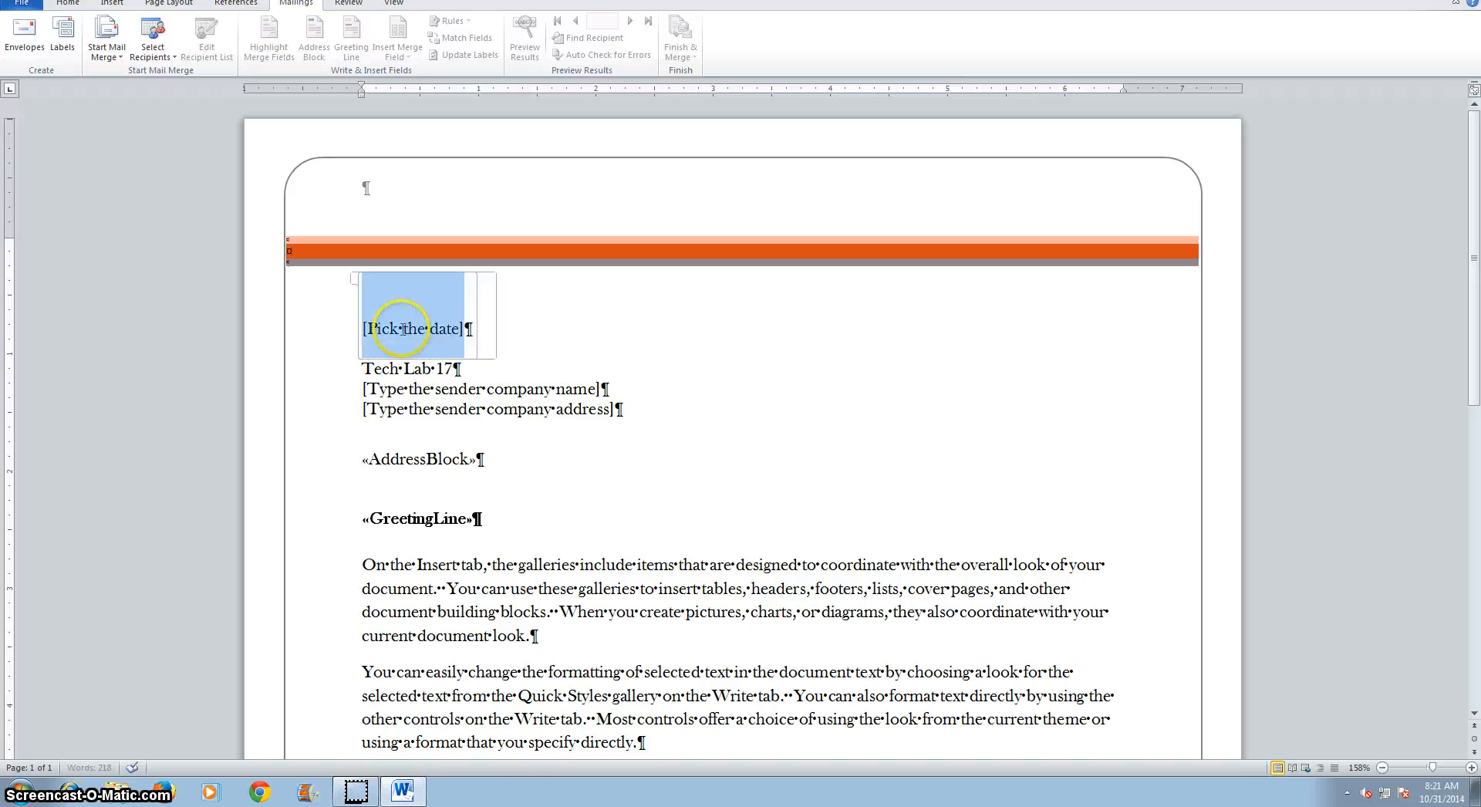
left_click(414, 397)
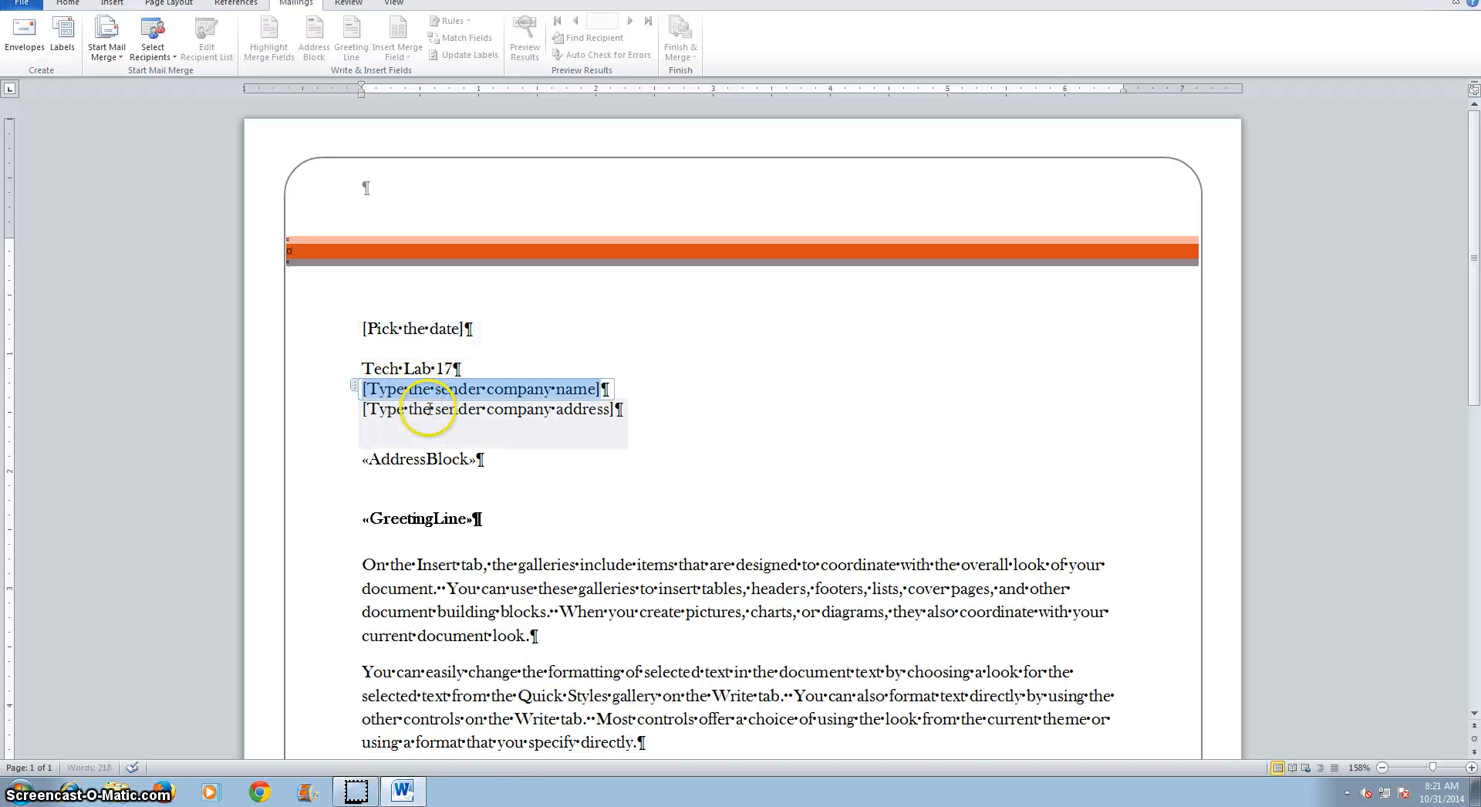
left_click(409, 410)
left_click(342, 468)
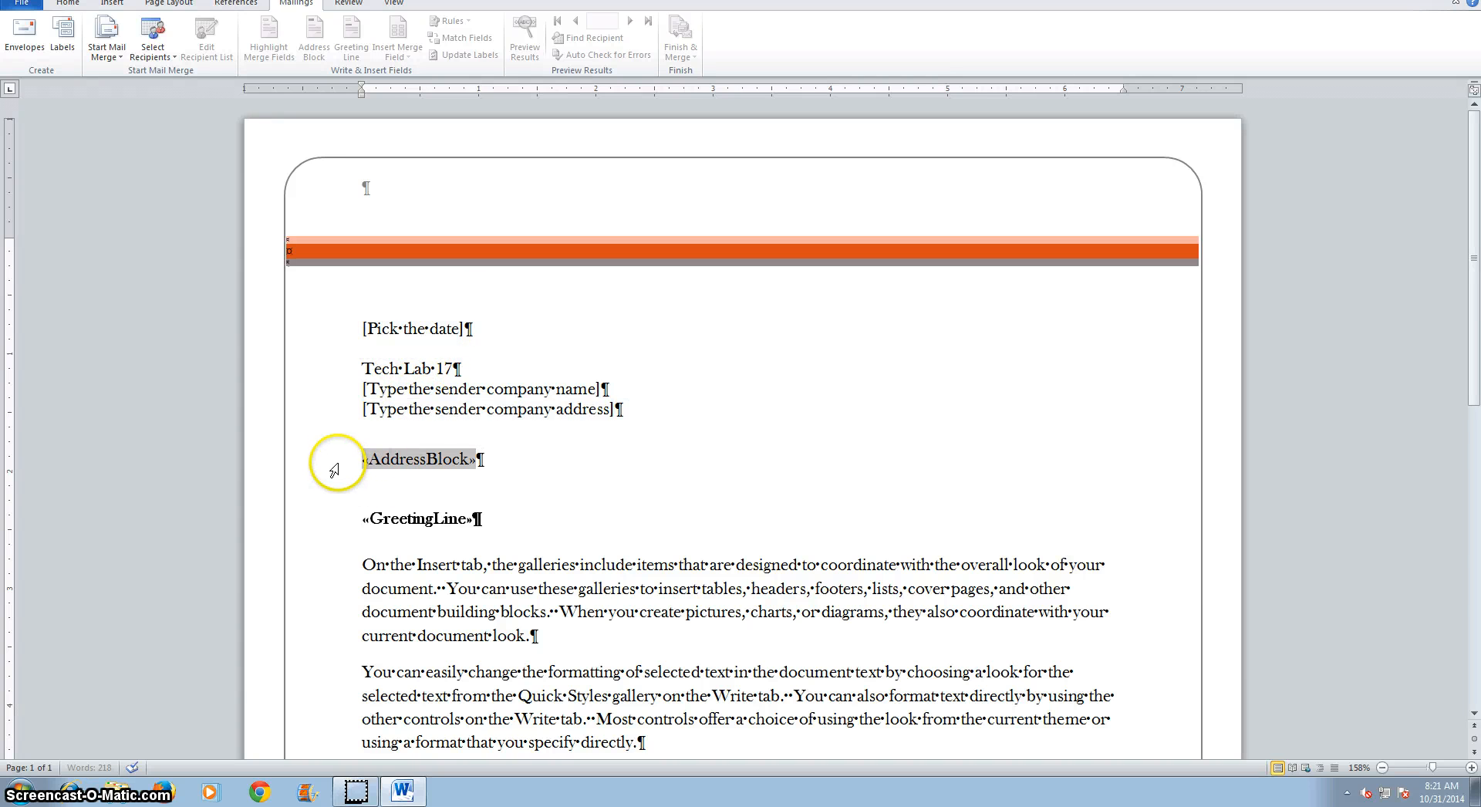
left_click(333, 469)
left_click(474, 465)
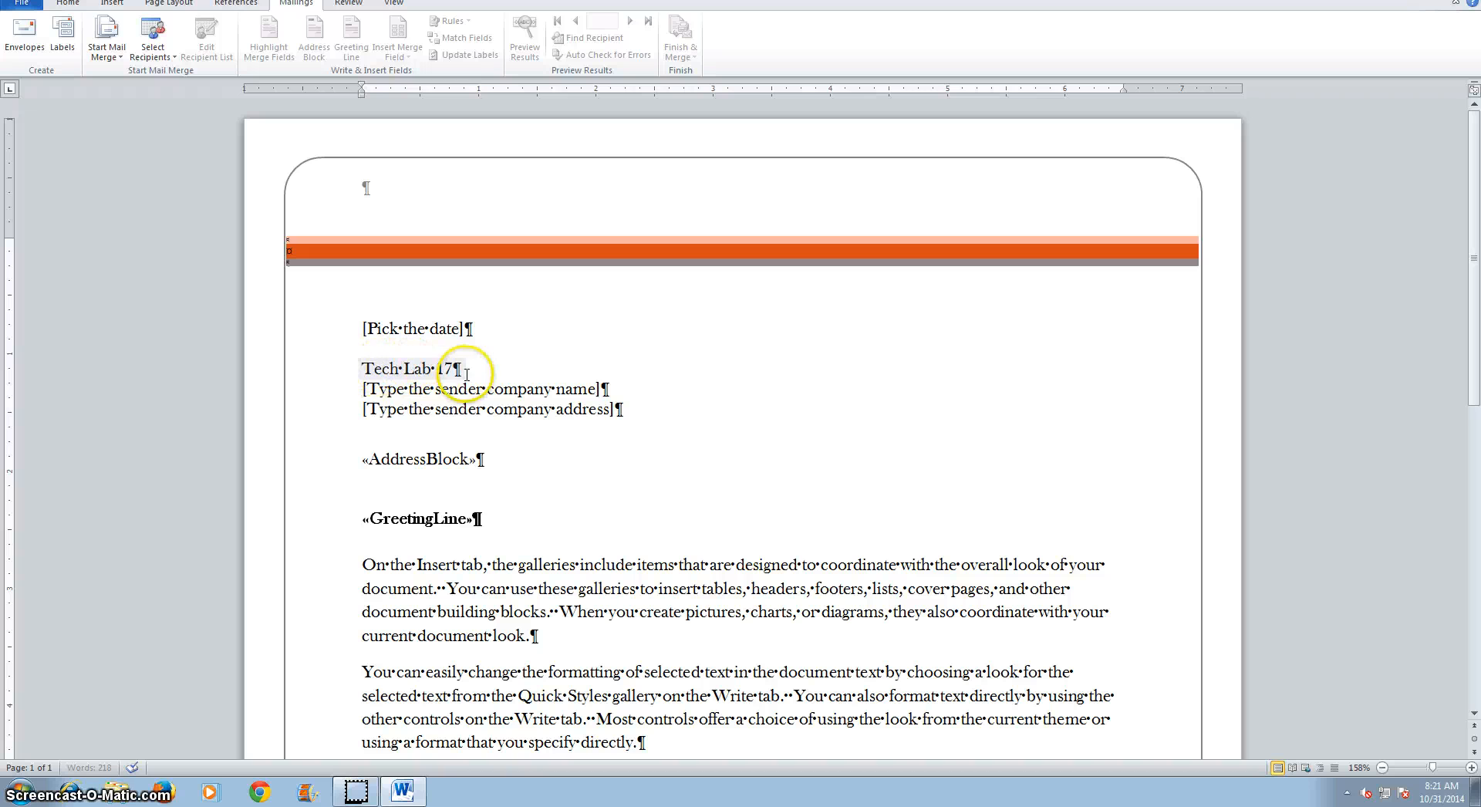
left_click(357, 368)
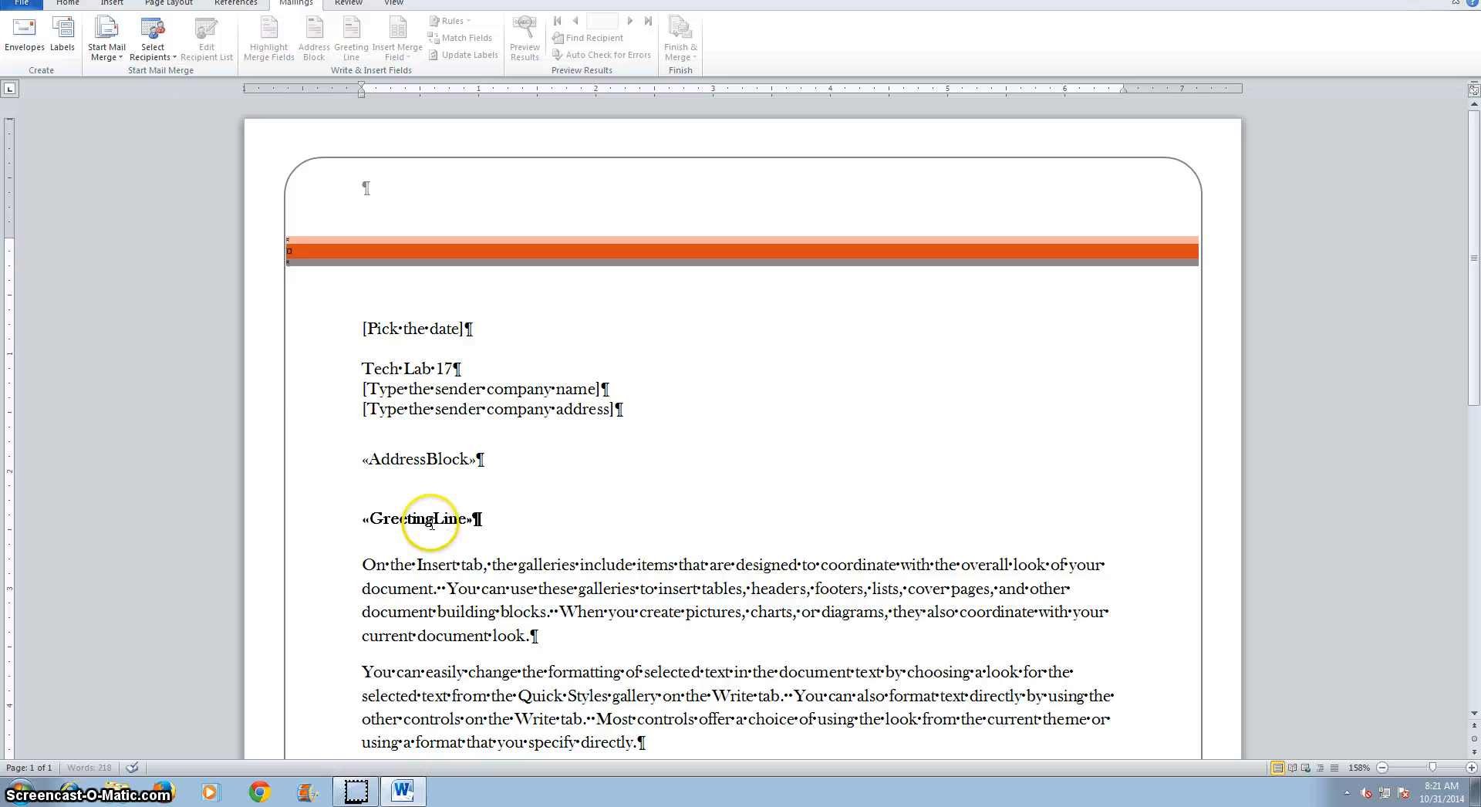
scroll(941, 615, "down", 5)
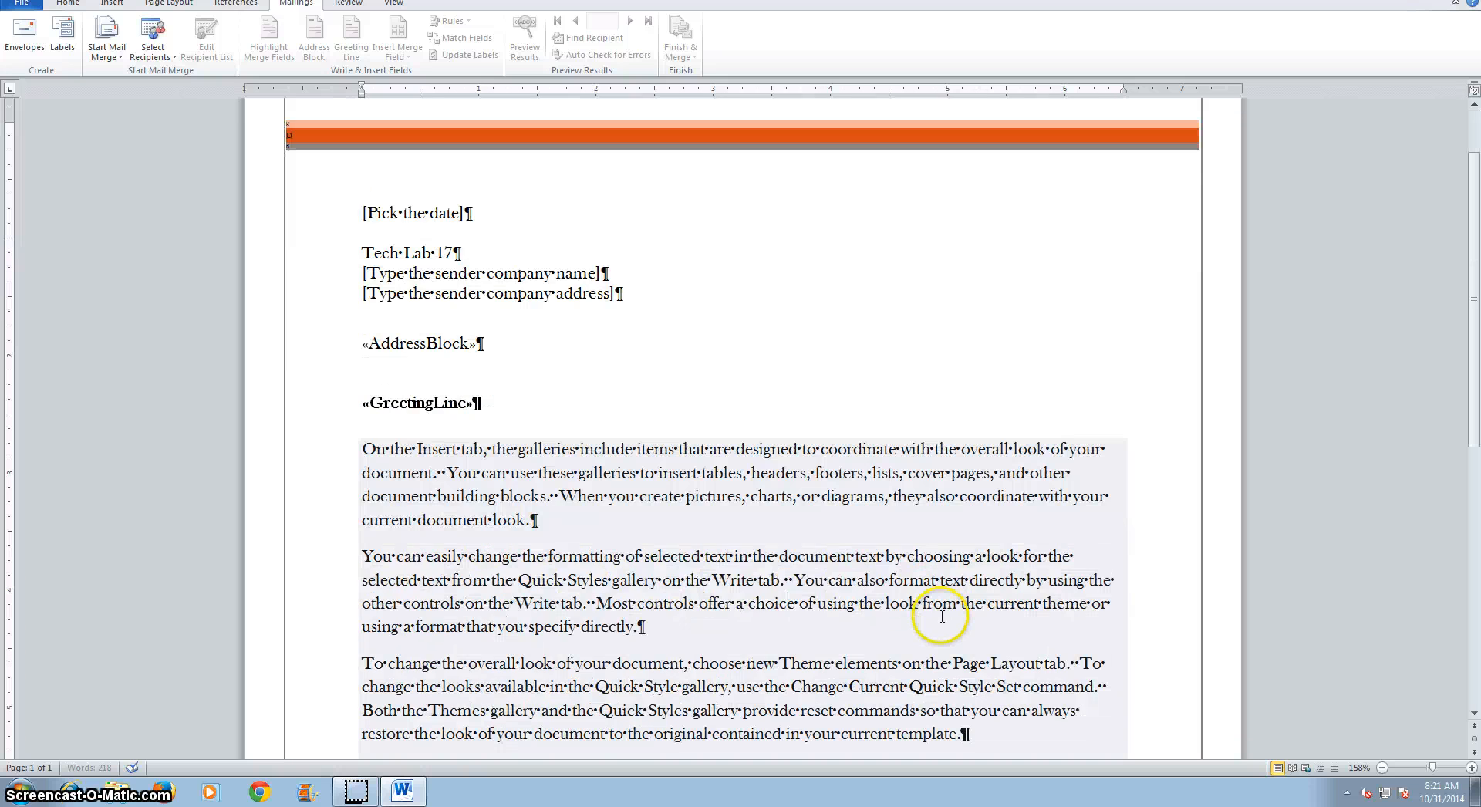
scroll(941, 615, "down", 1)
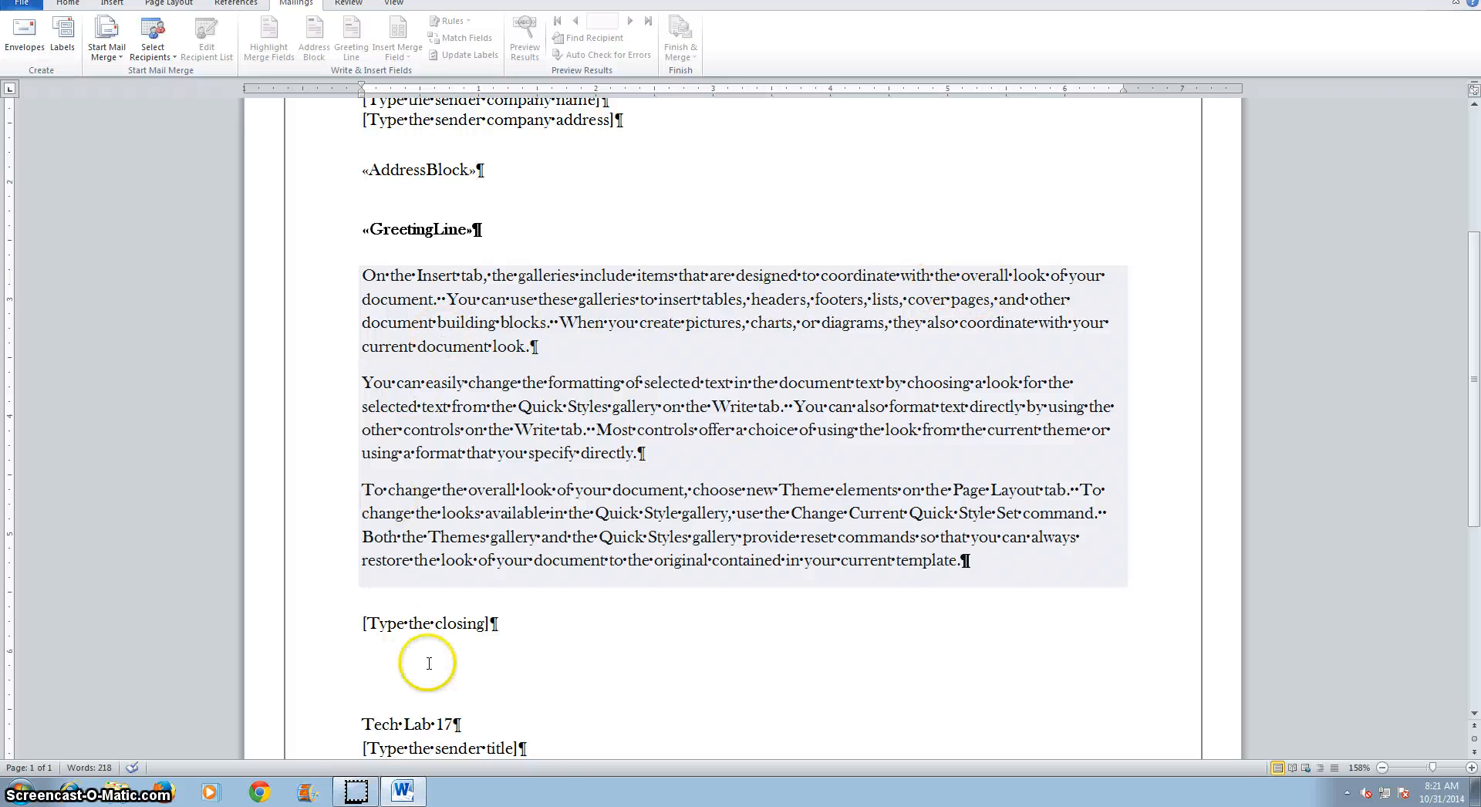
scroll(451, 644, "down", 3)
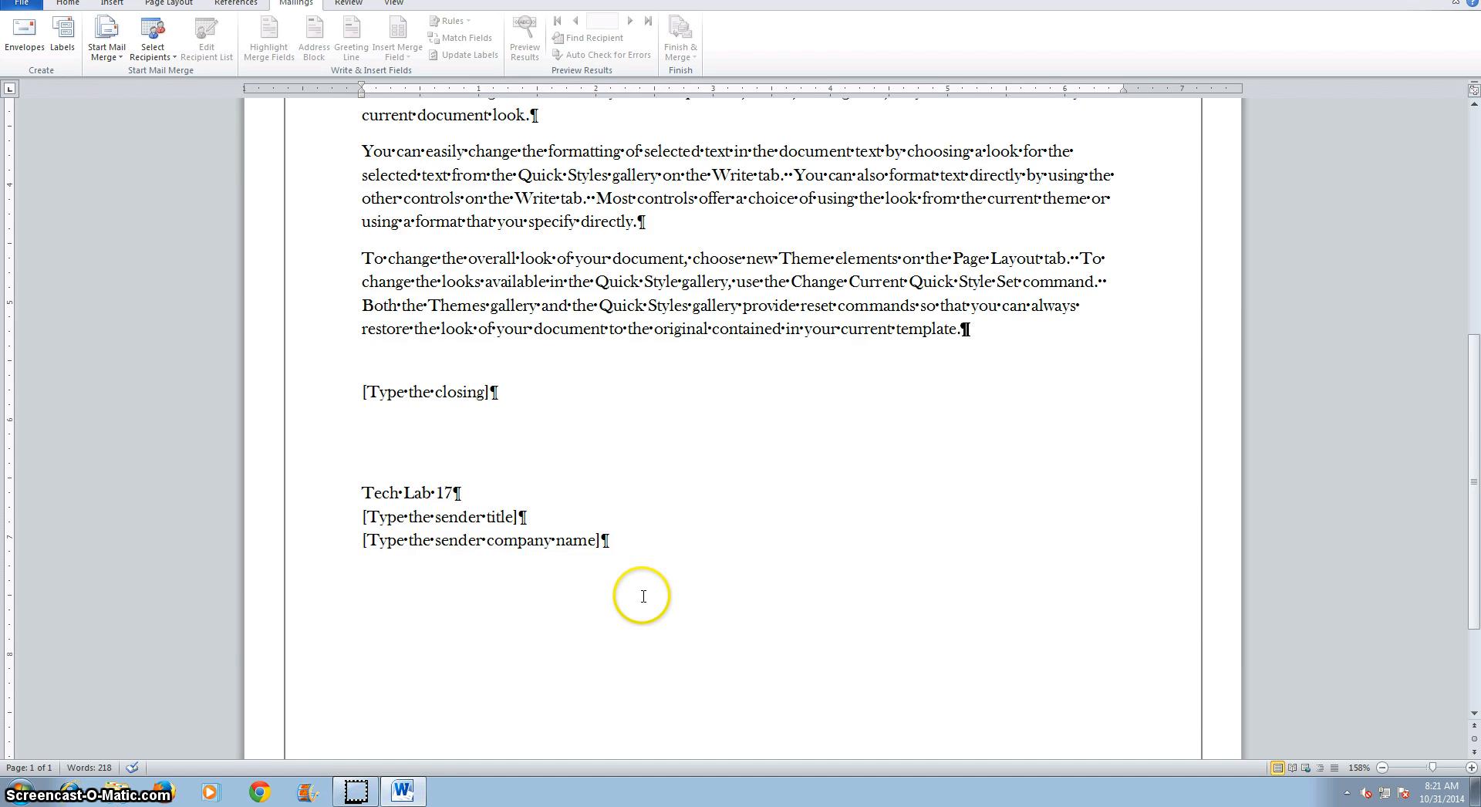
scroll(643, 595, "up", 8)
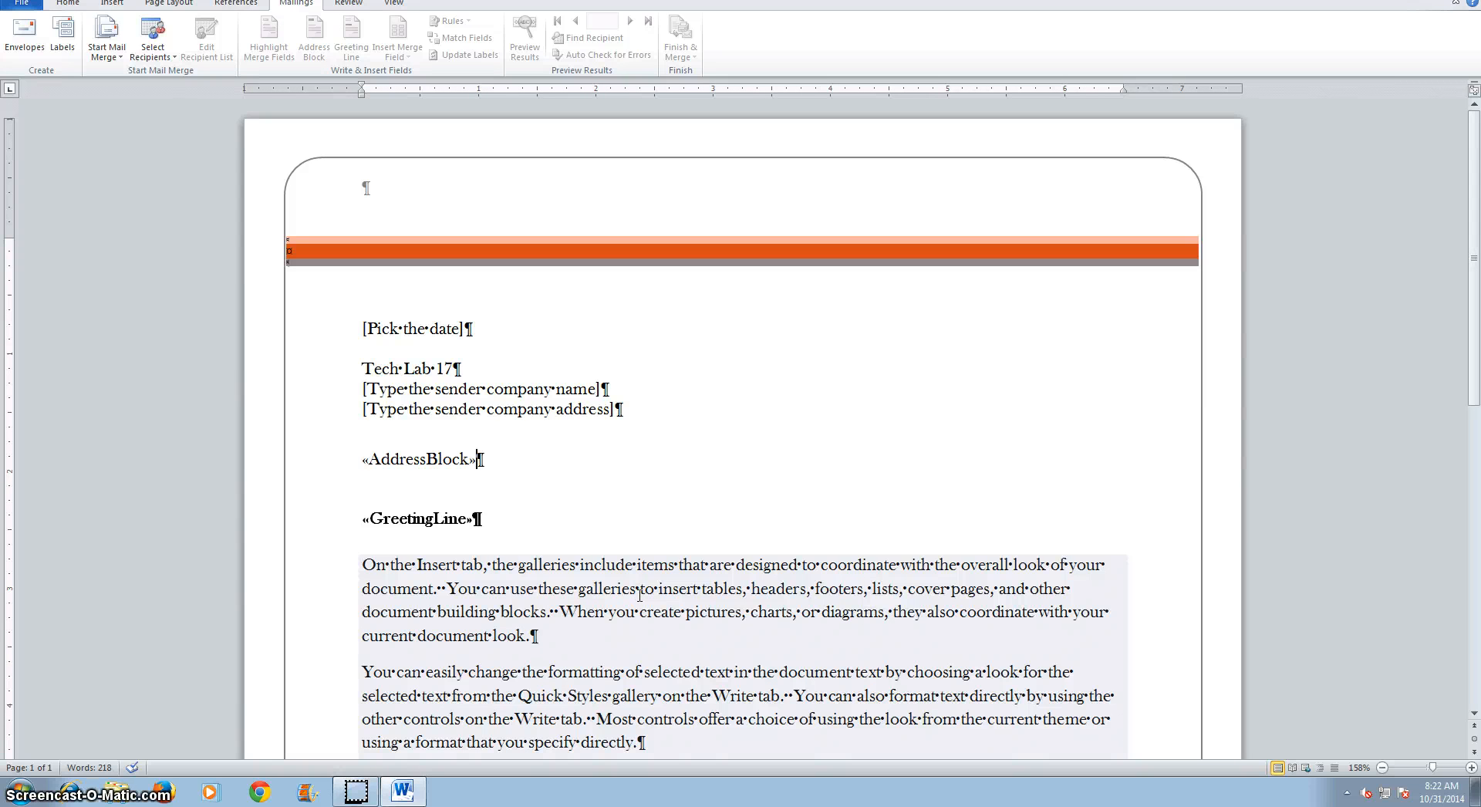
left_click(635, 596)
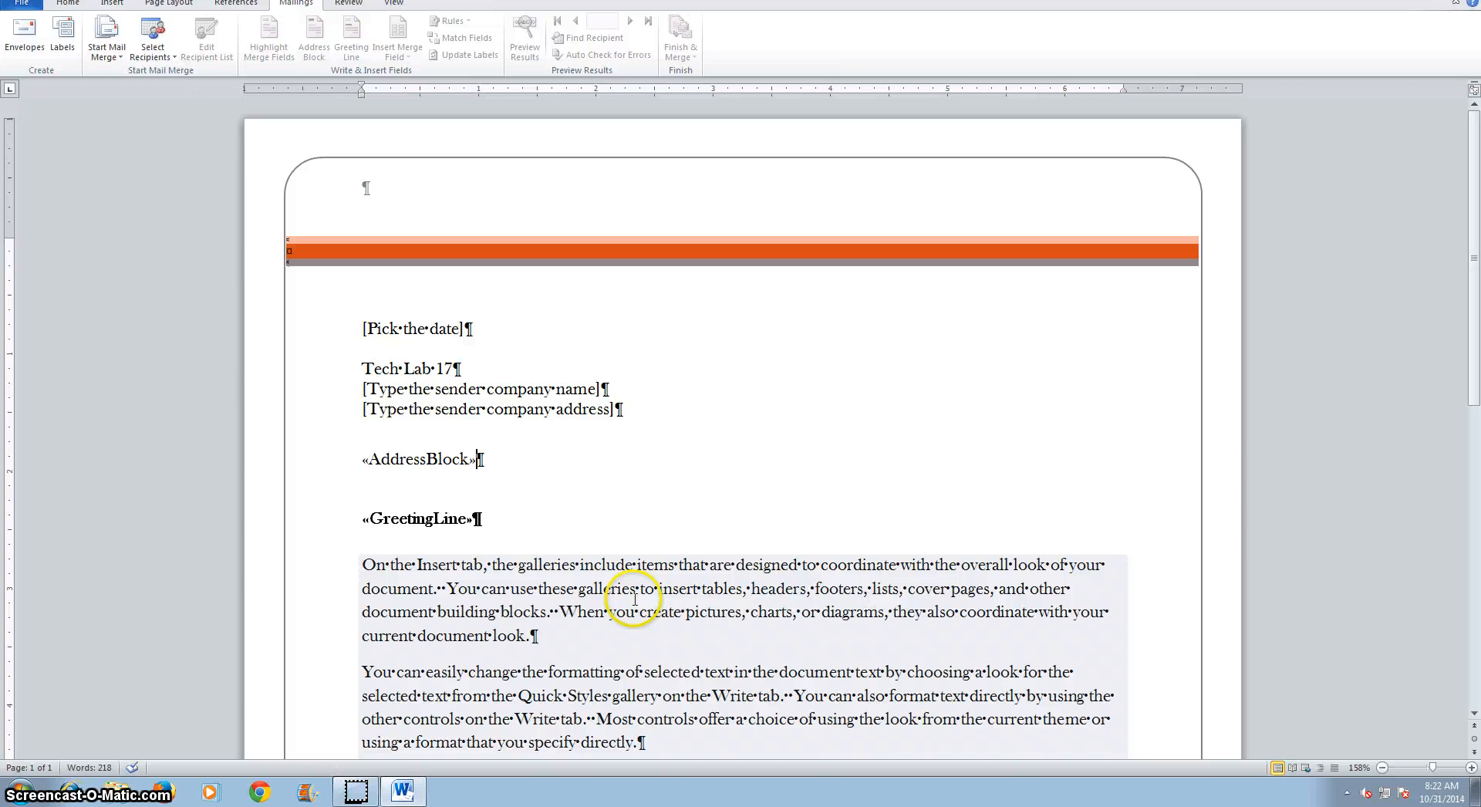